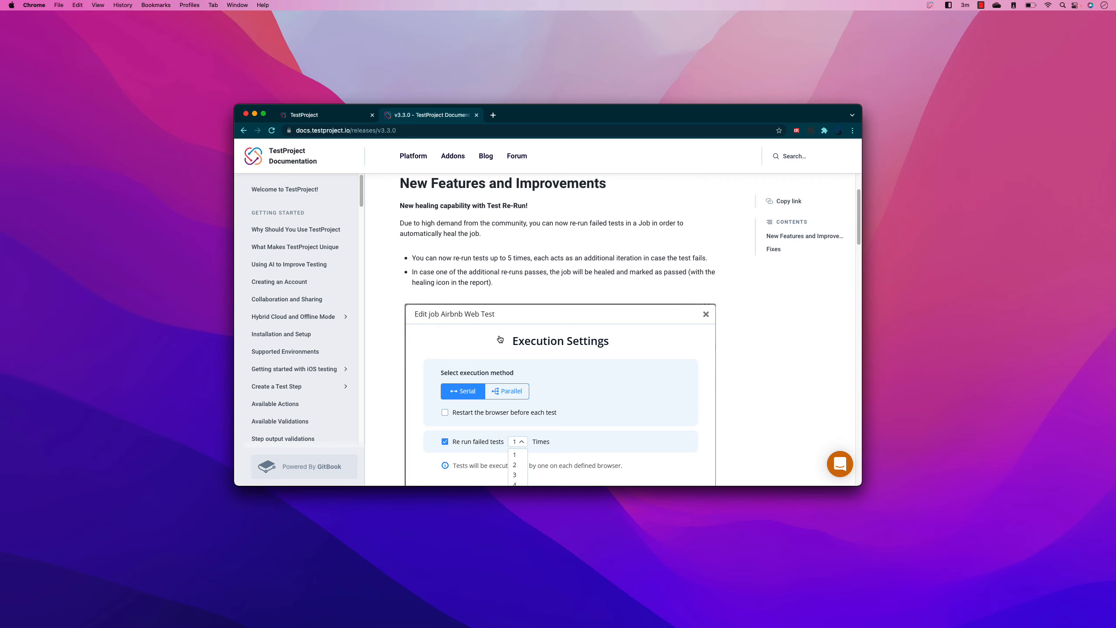
Step: Read through the new features and improvements in the v3.3.0 release notes, then close the documentation page
scroll(518, 337, "down", 3)
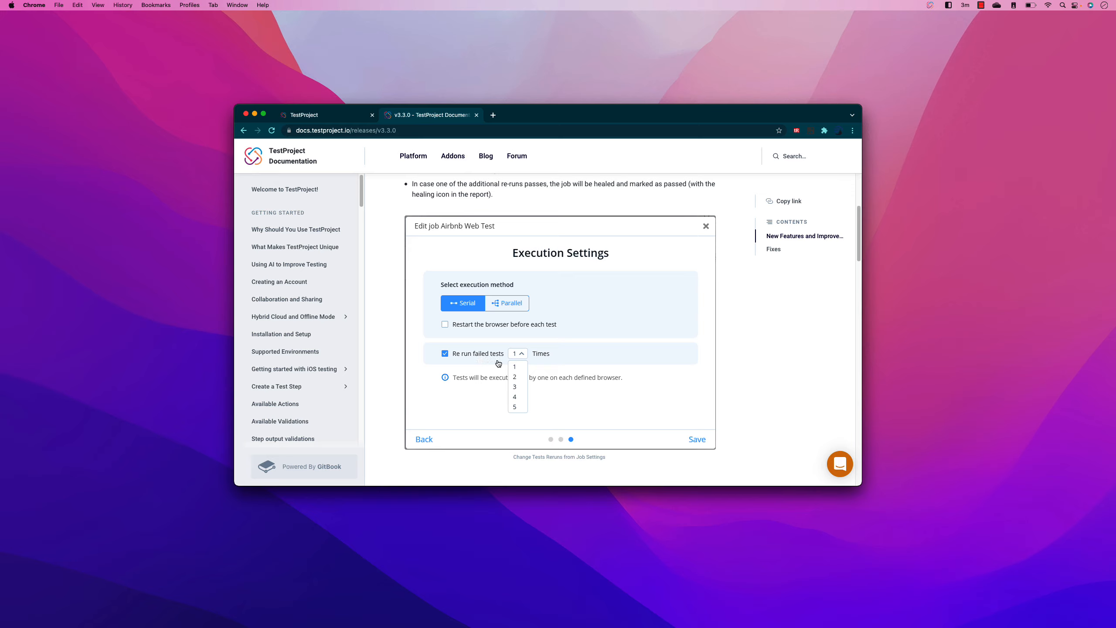
scroll(499, 361, "down", 2)
scroll(500, 361, "down", 1)
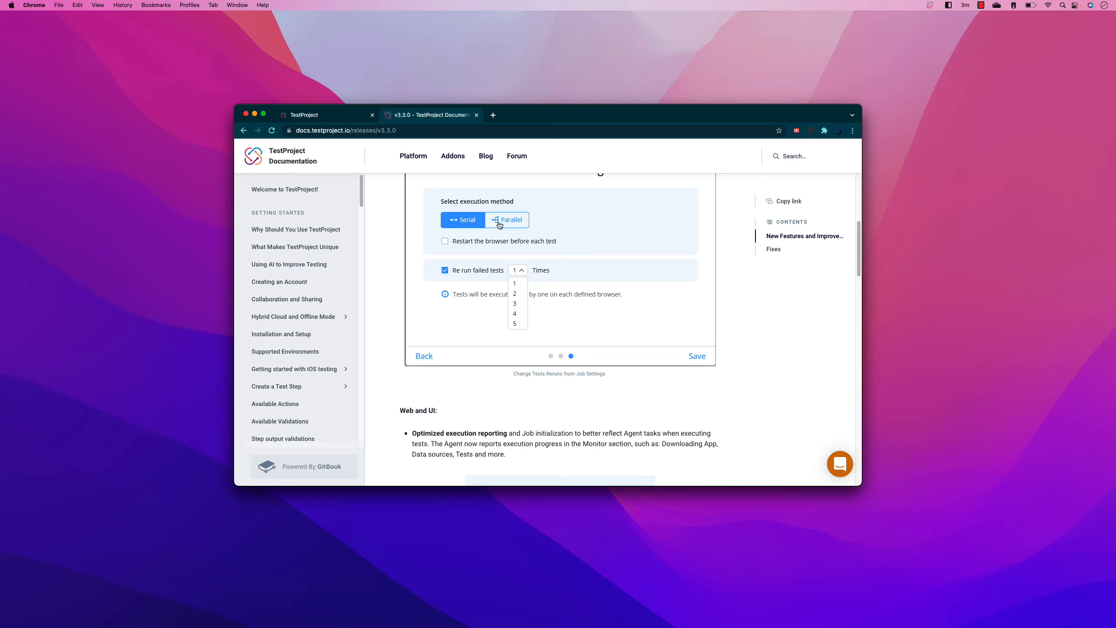
scroll(516, 399, "down", 6)
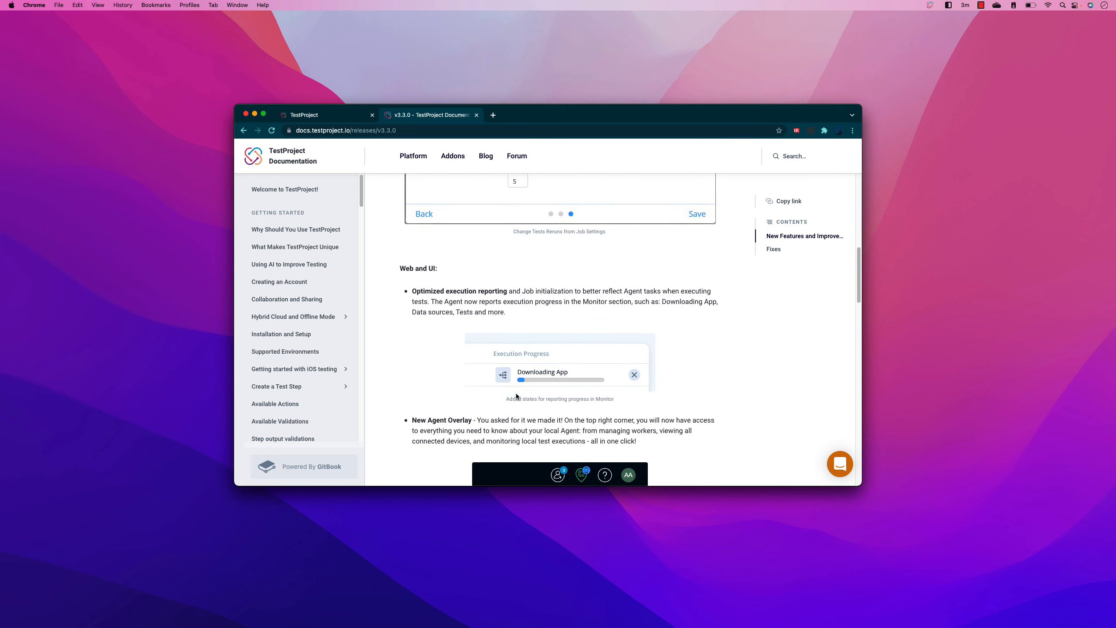
scroll(518, 389, "up", 2)
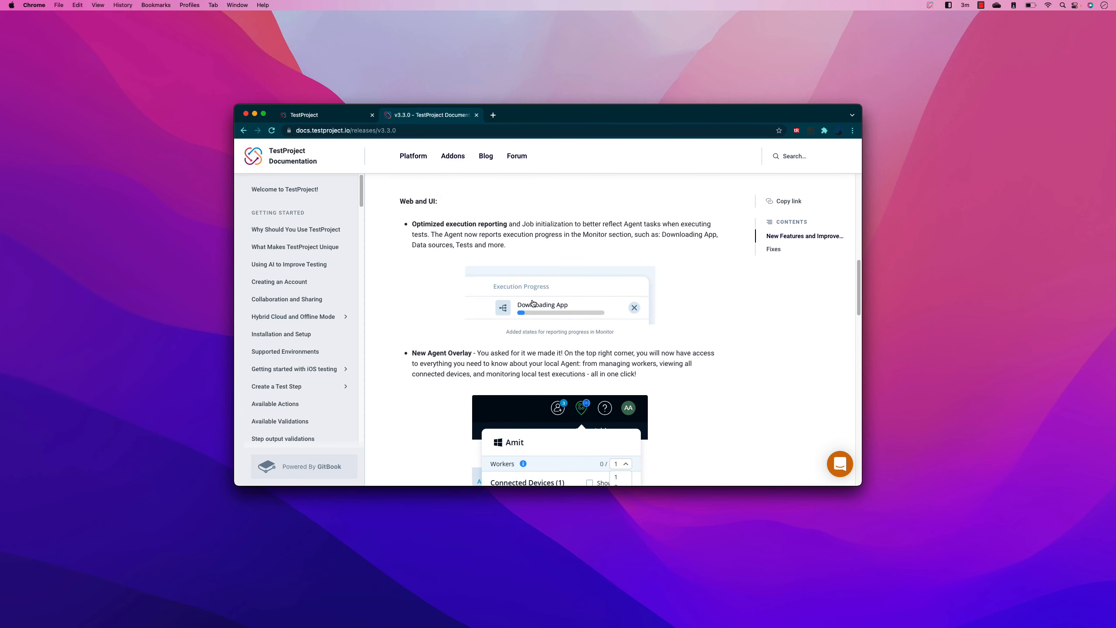
scroll(540, 371, "down", 4)
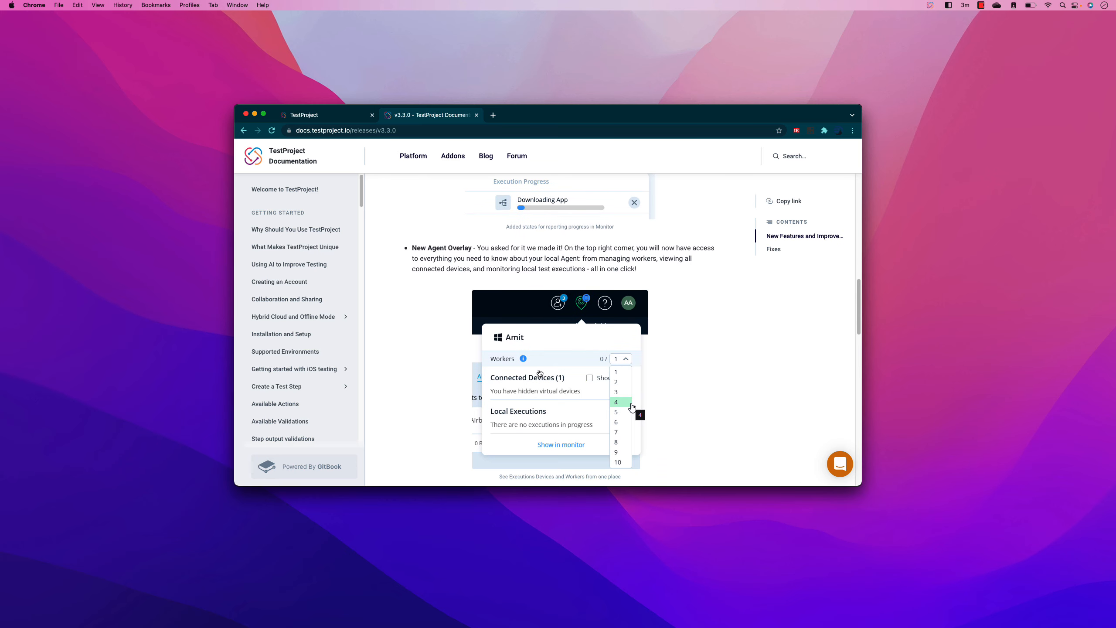
scroll(543, 428, "down", 5)
scroll(542, 428, "down", 2)
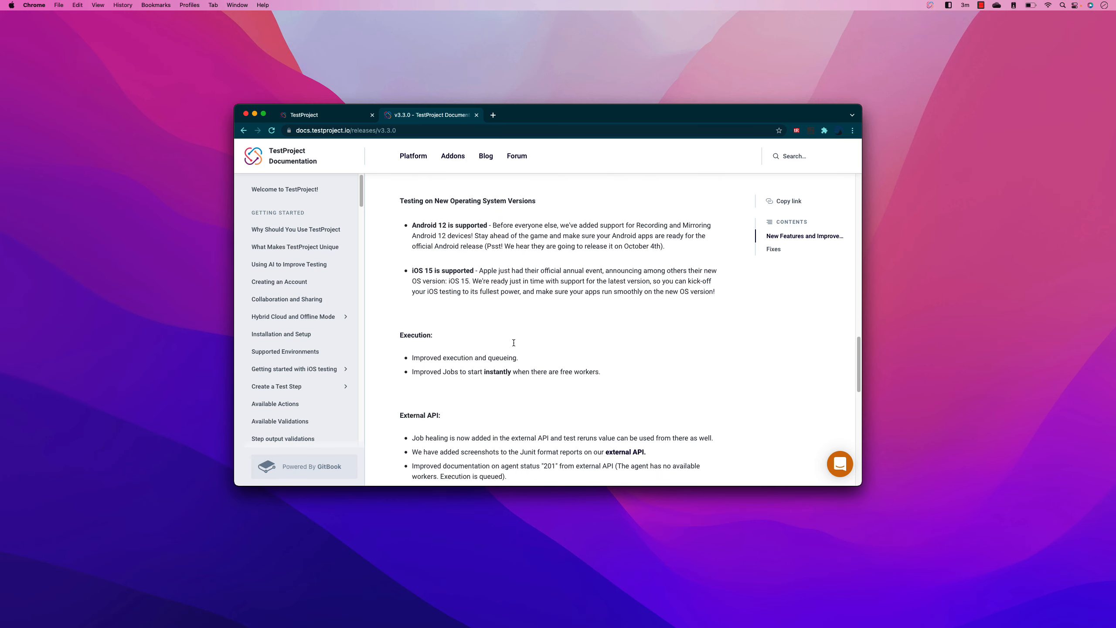
left_click(476, 115)
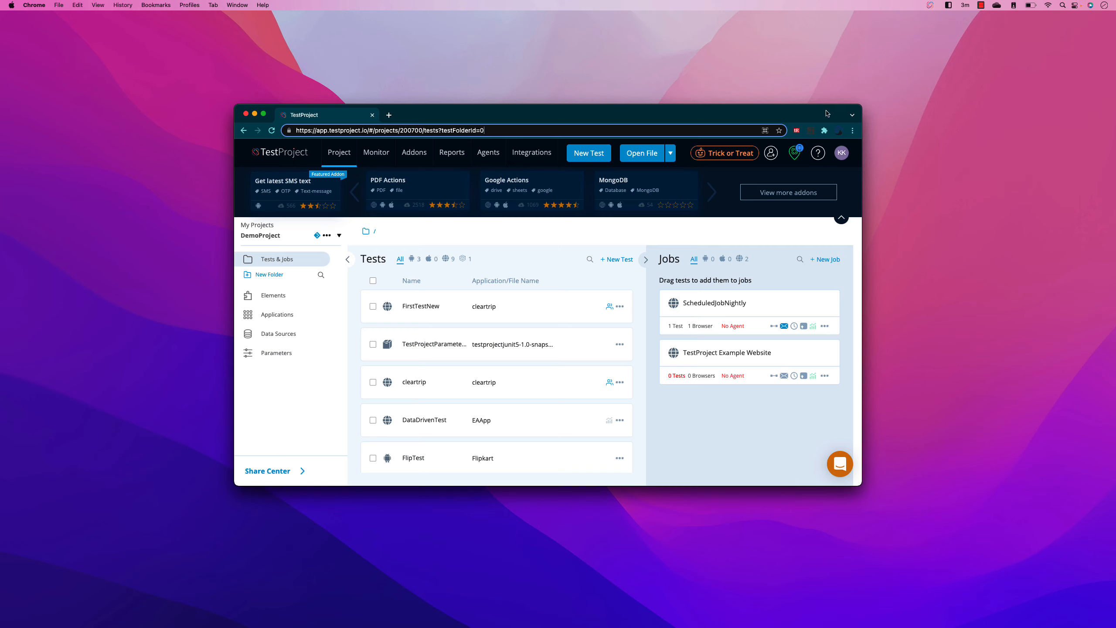
Step: Inspect the local agent's overlay with its available worker counts, and the agent's commands in the system menu bar
left_click(799, 154)
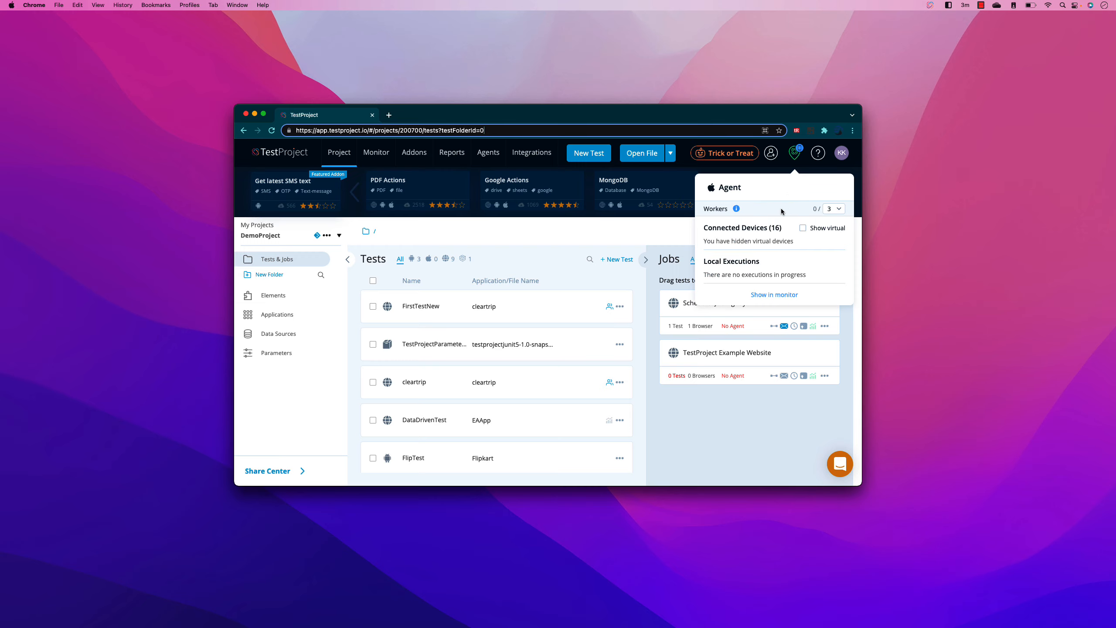
left_click(840, 210)
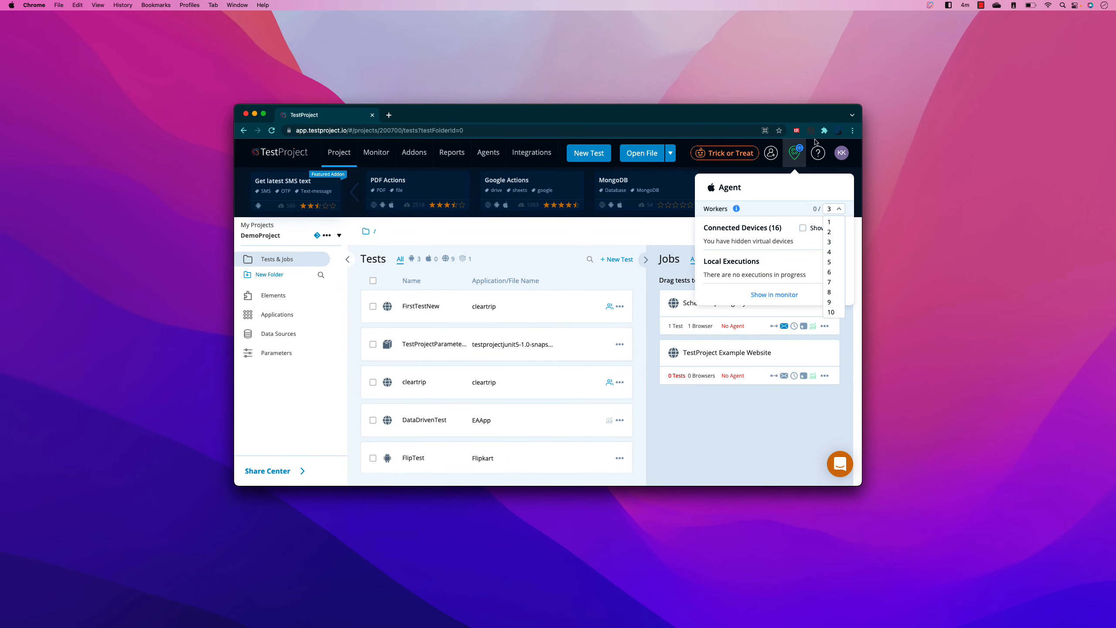
left_click(932, 5)
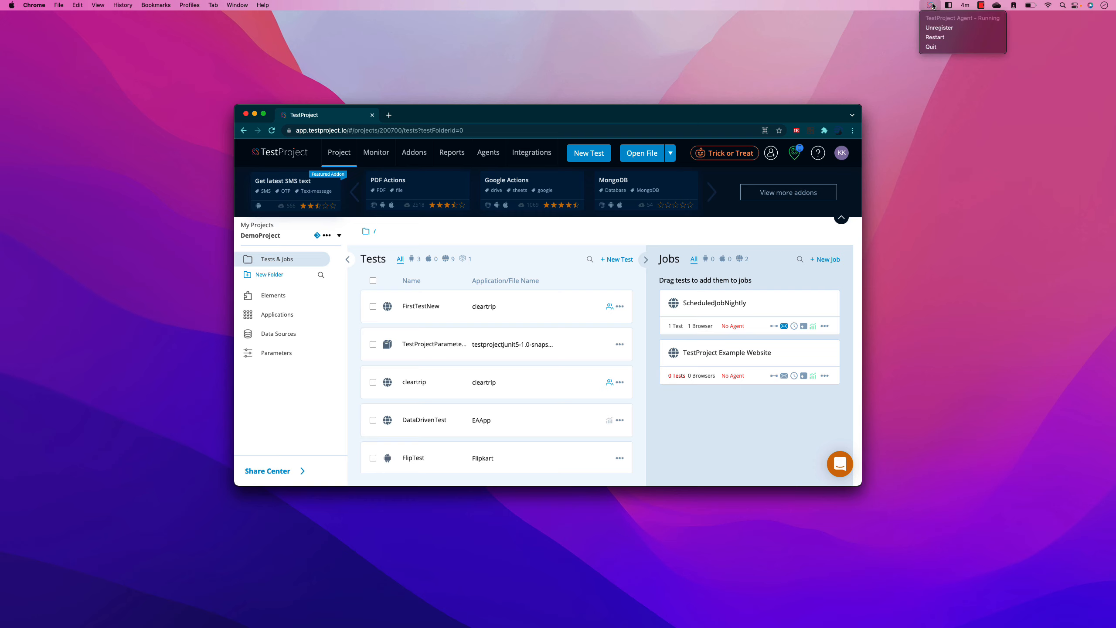
left_click(799, 92)
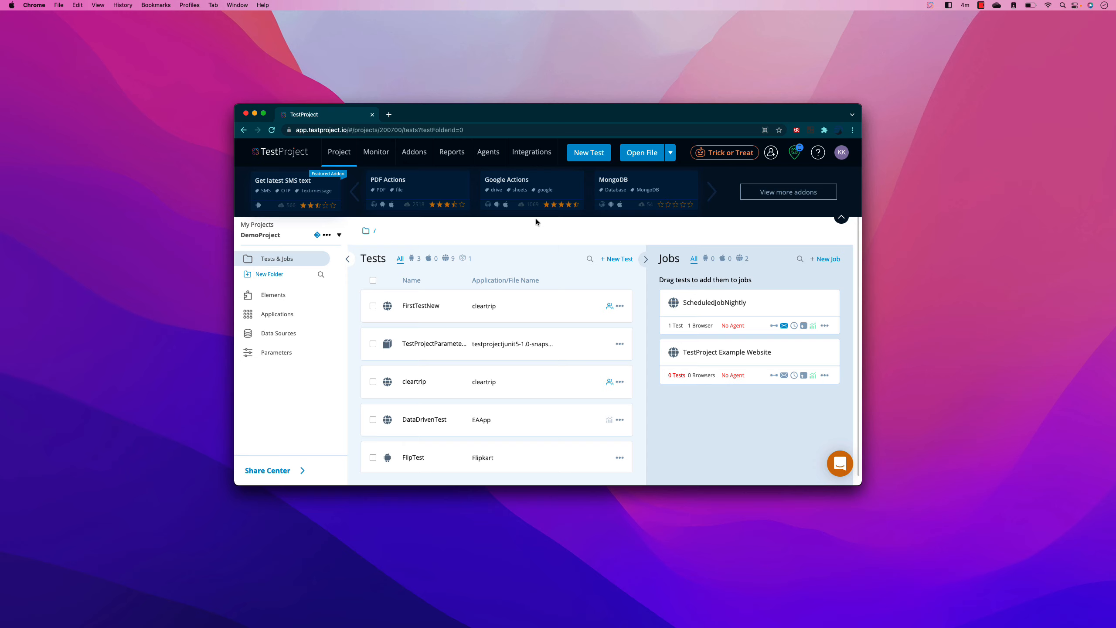
mouse_move(796, 155)
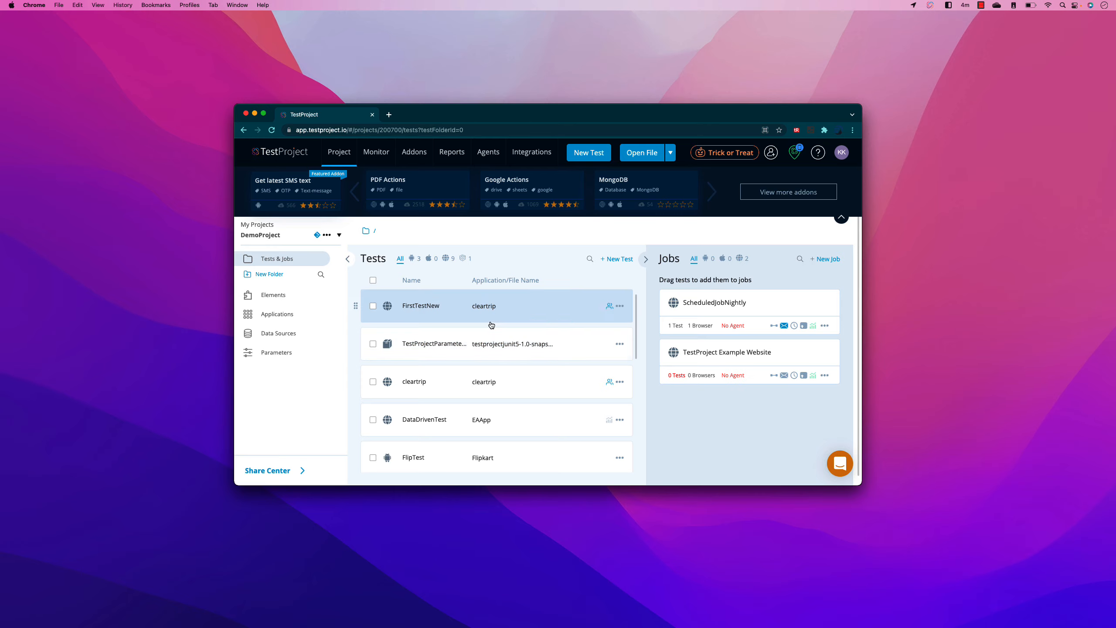
Step: Open the FirstTestNew test to view its recorded steps and return to the project's test list
left_click(498, 311)
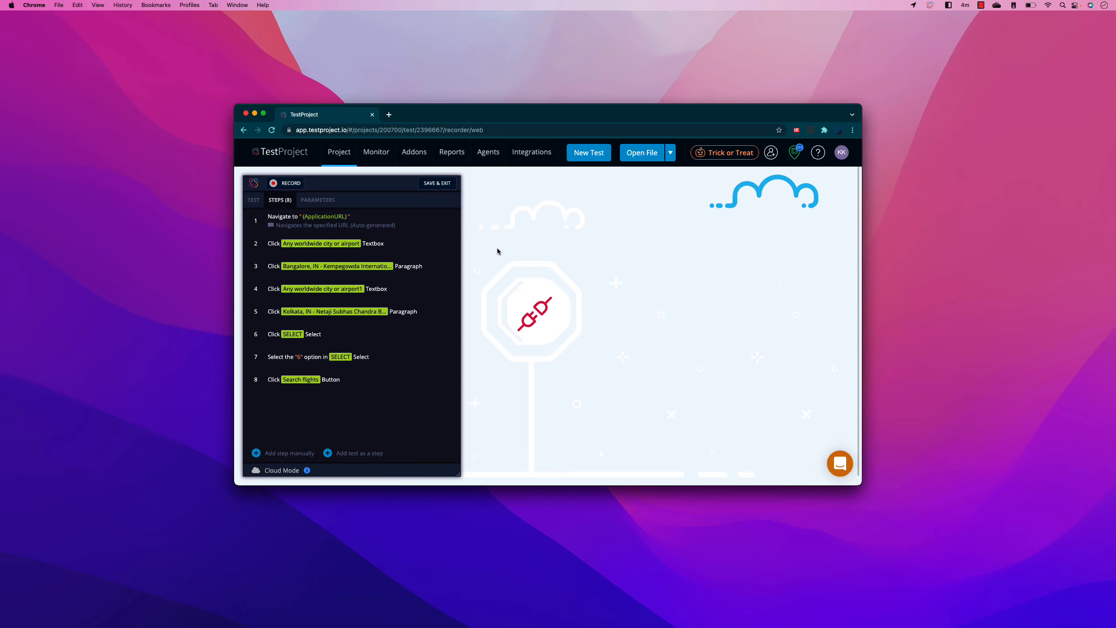
mouse_move(346, 154)
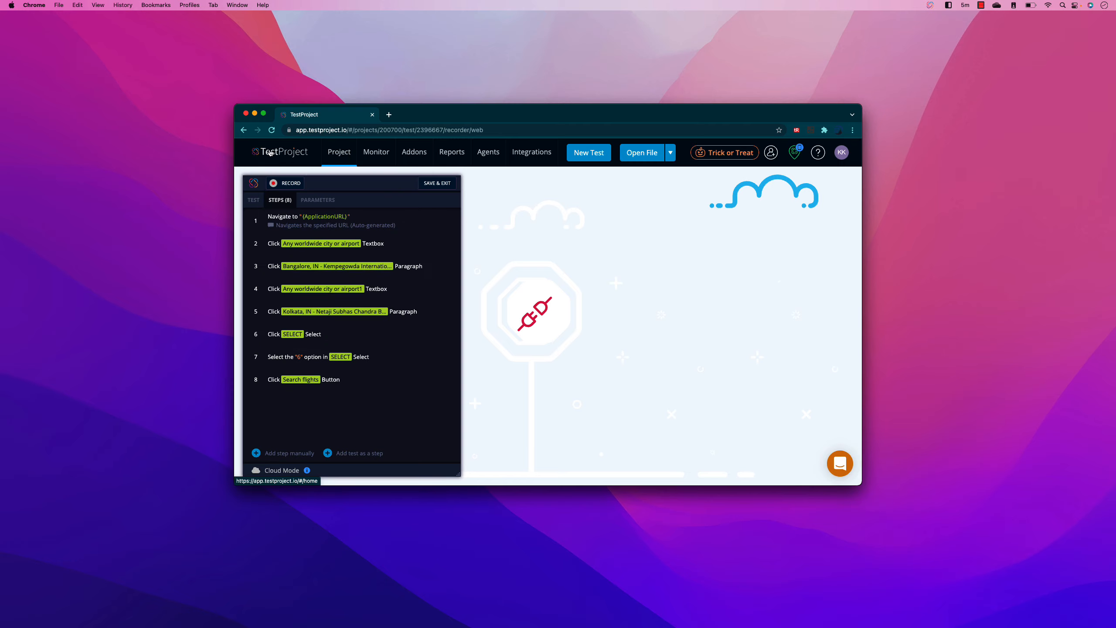
left_click(243, 130)
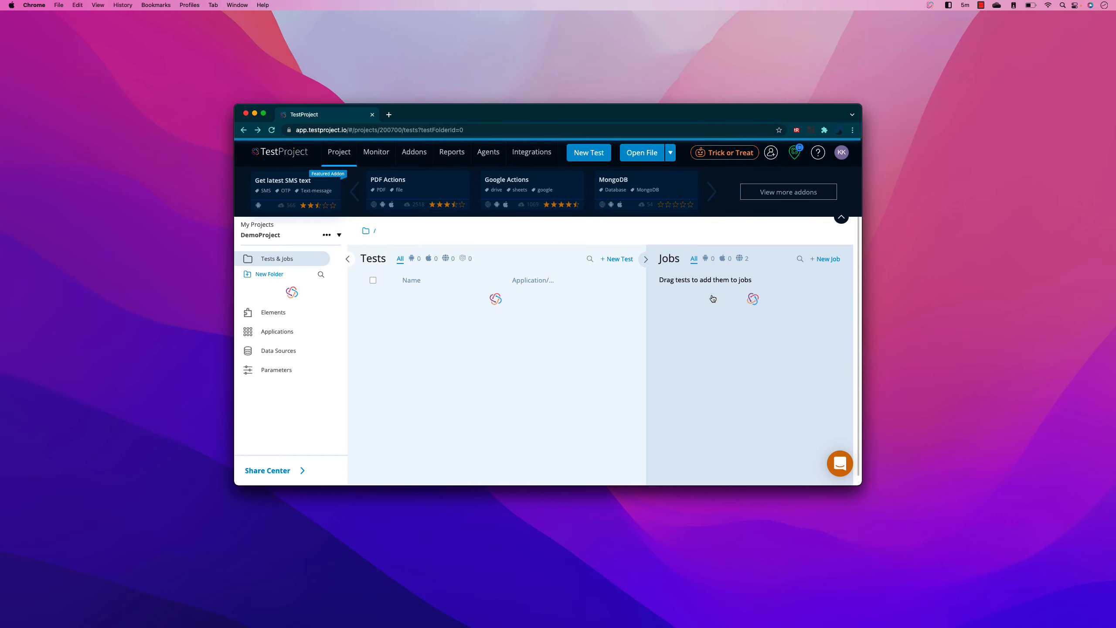
Step: Start a new job of type Web and name it ParallelTestWithHealing
left_click(825, 259)
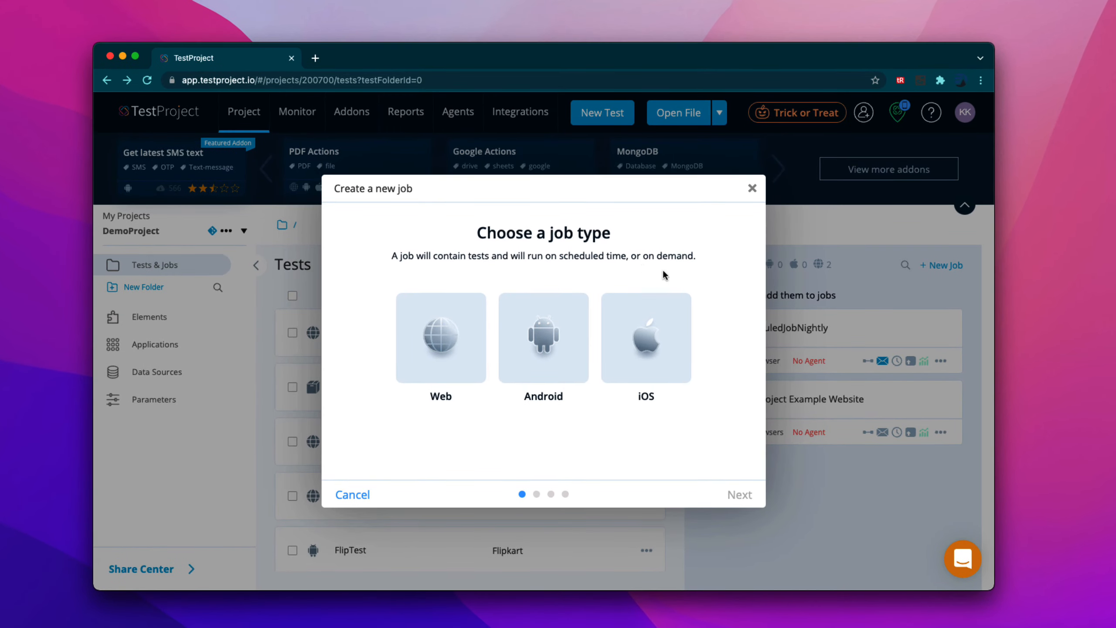
left_click(481, 344)
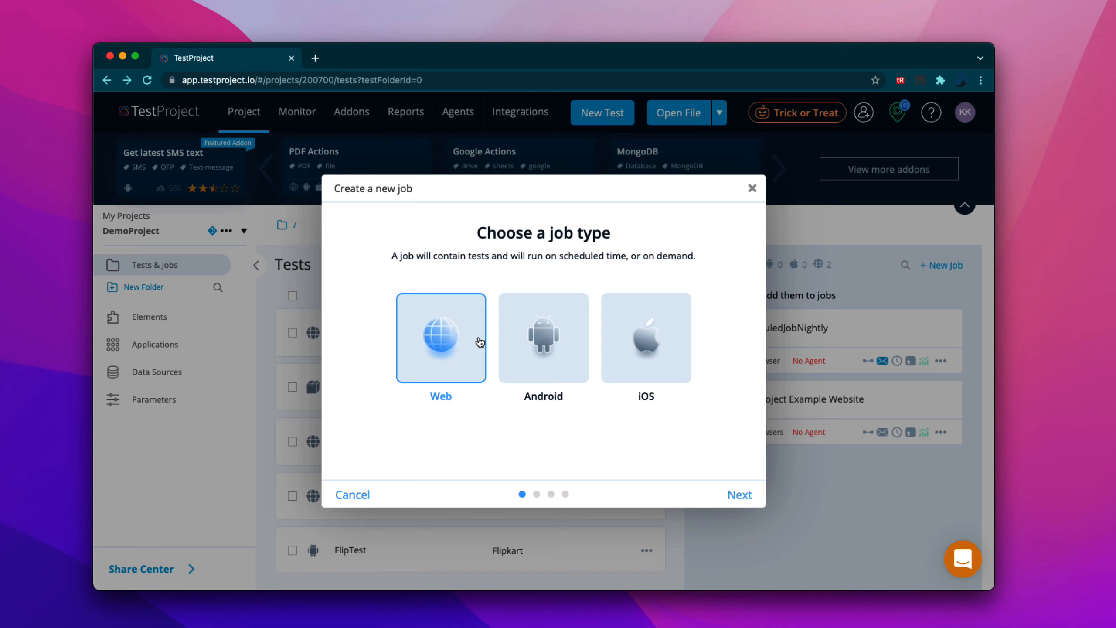
left_click(742, 496)
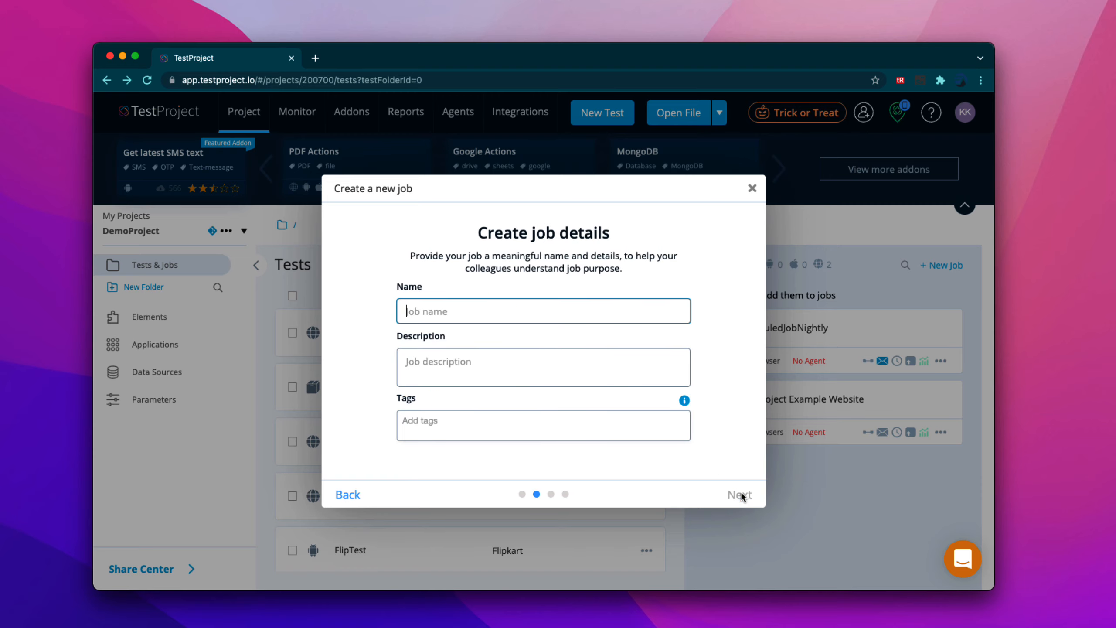
type("Parakl")
key("BackSpace")
type("llelTestWithHealing")
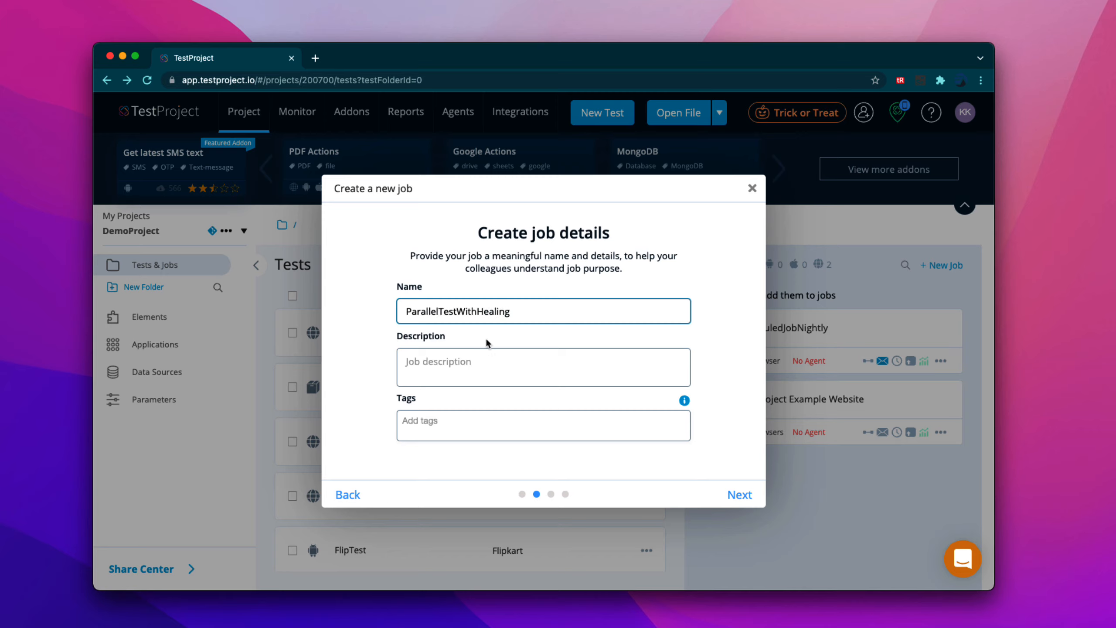
left_click(739, 494)
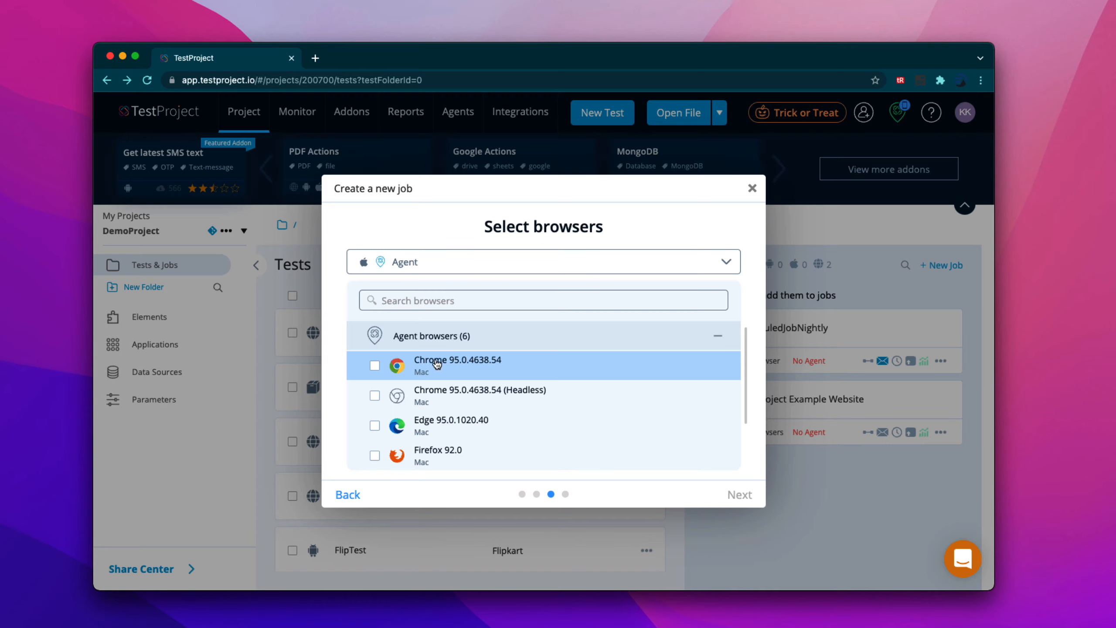
Step: Choose Chrome 95.0.4638.54, its headless version and Edge 95.0.1020.40 as the job's browsers and continue to the execution settings
left_click(377, 368)
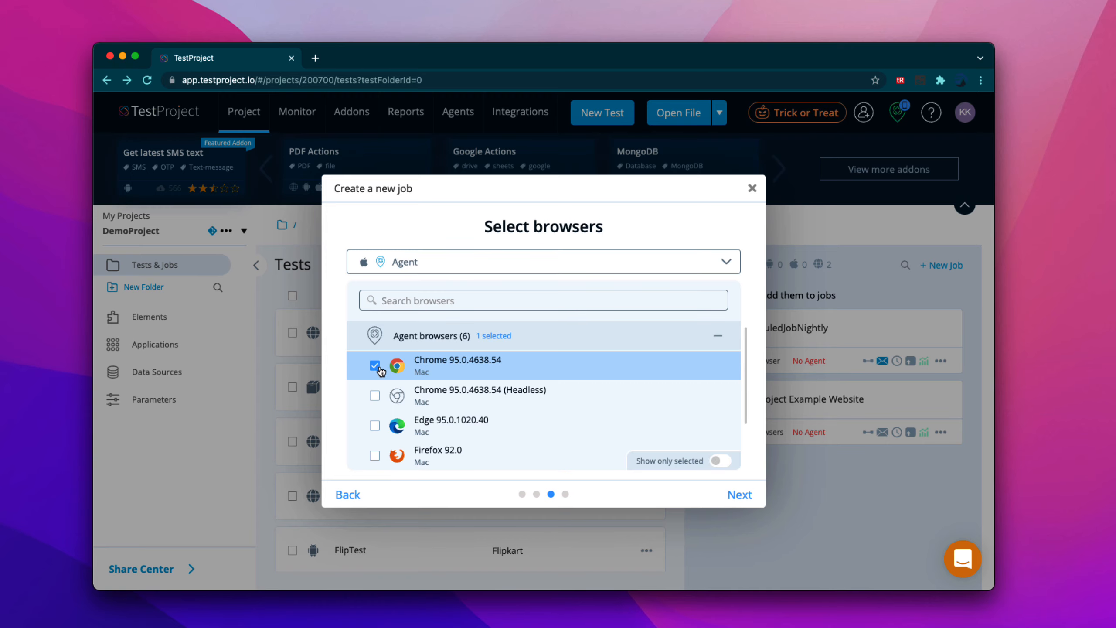
left_click(376, 397)
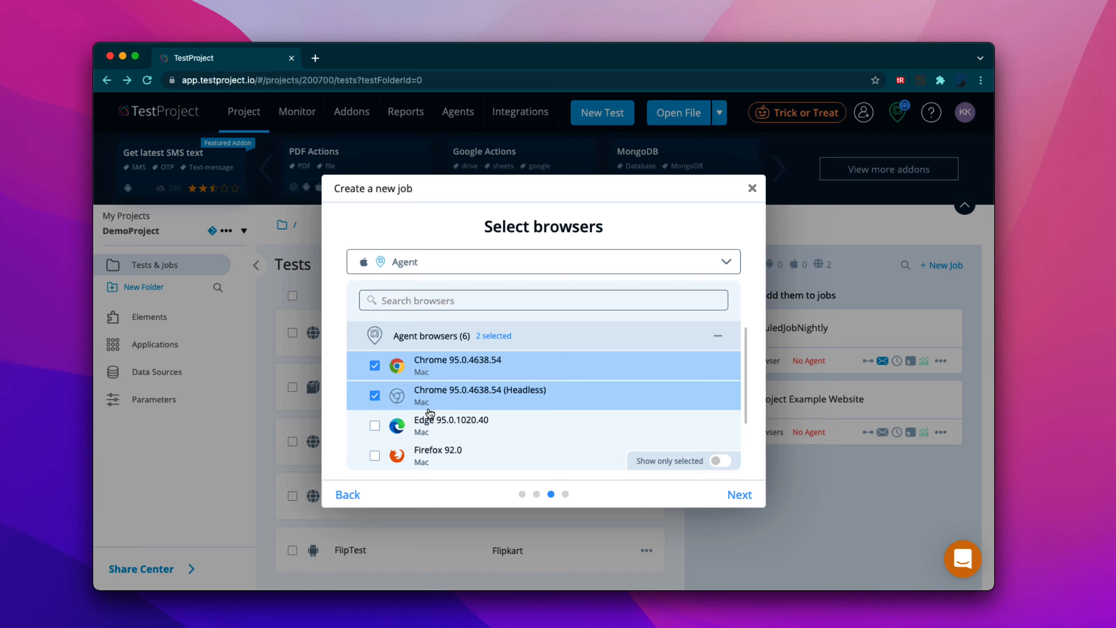
left_click(377, 426)
scroll(461, 456, "down", 2)
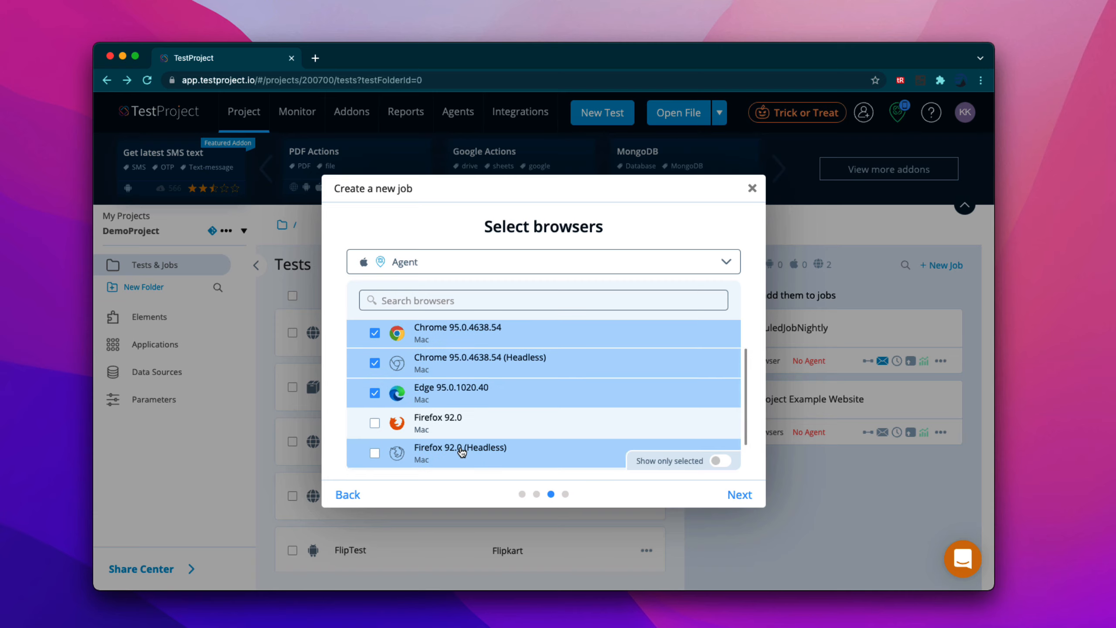
left_click(739, 494)
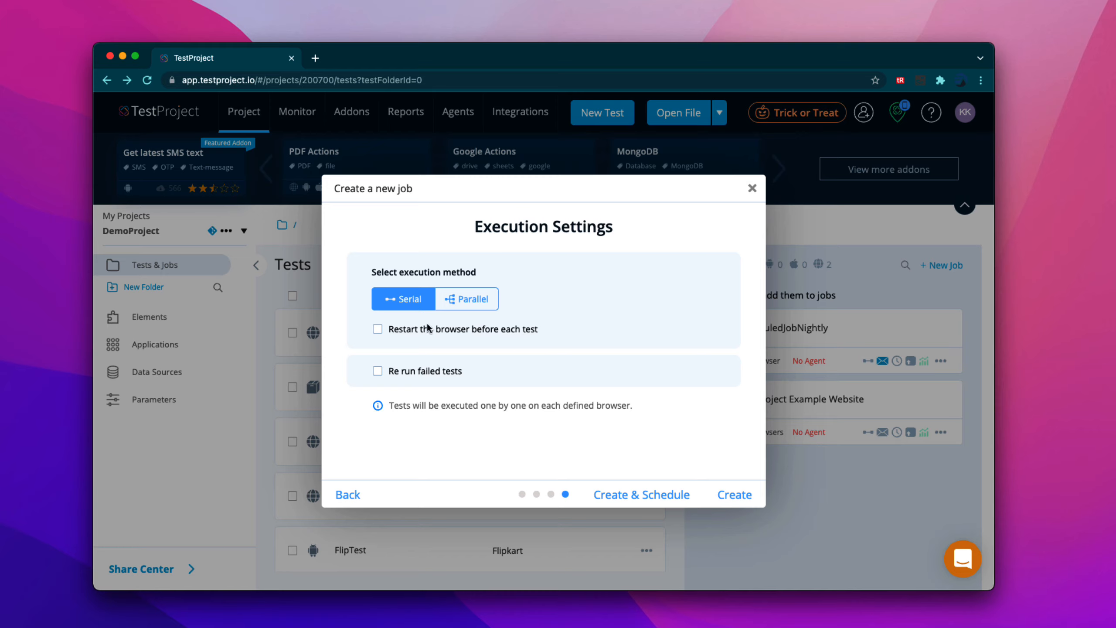
Step: Set the job to run both browsers and tests in parallel, re-run failed tests 3 times, and create it
left_click(450, 310)
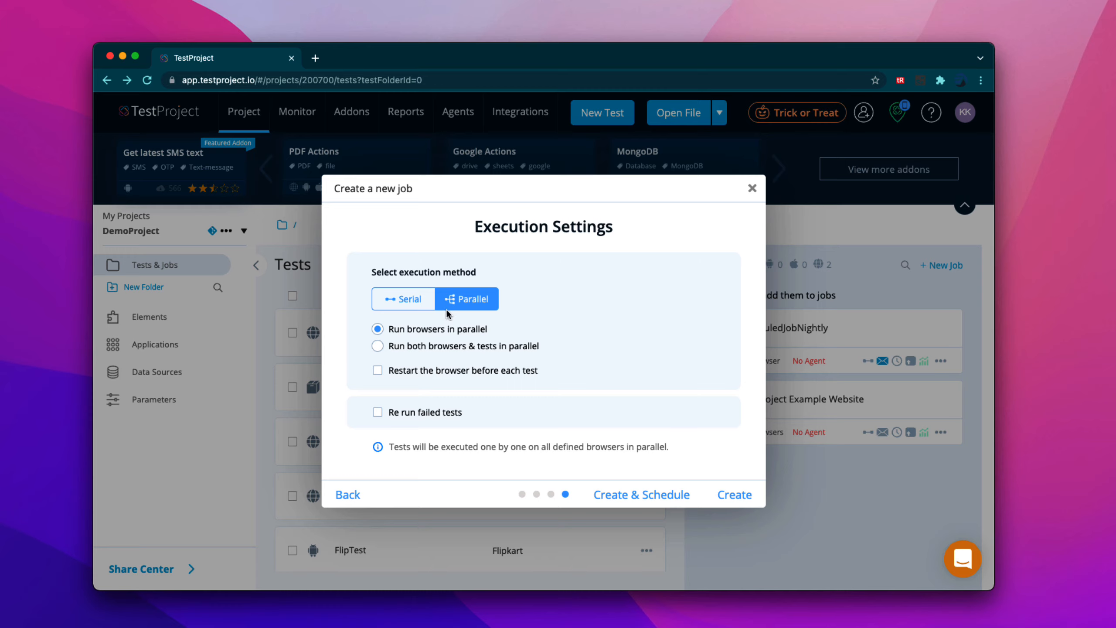
left_click(381, 346)
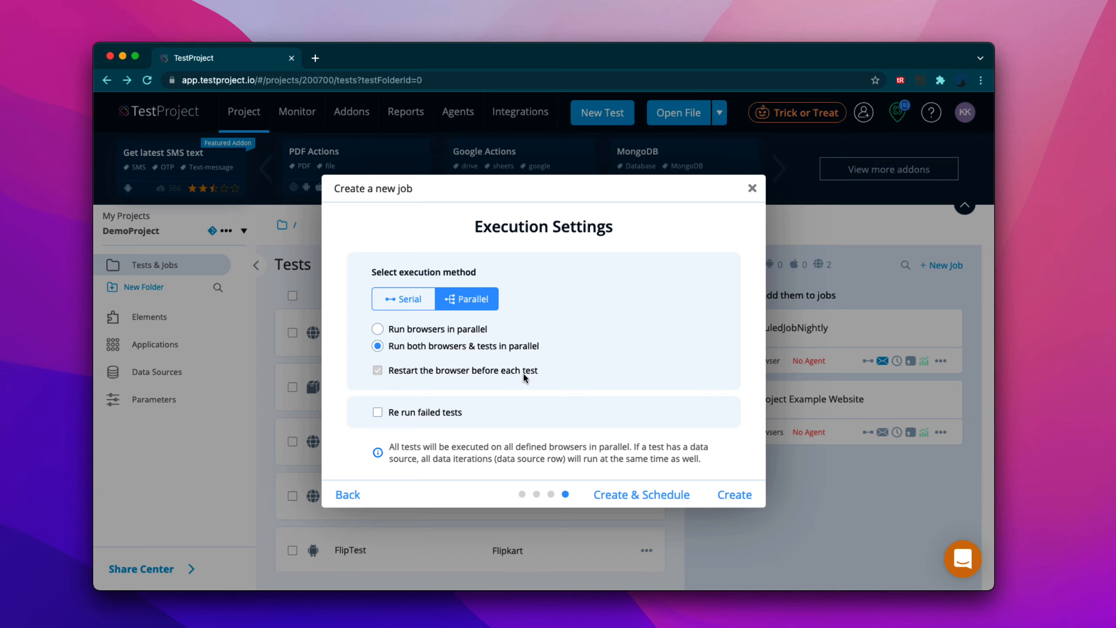
left_click(377, 413)
left_click(483, 412)
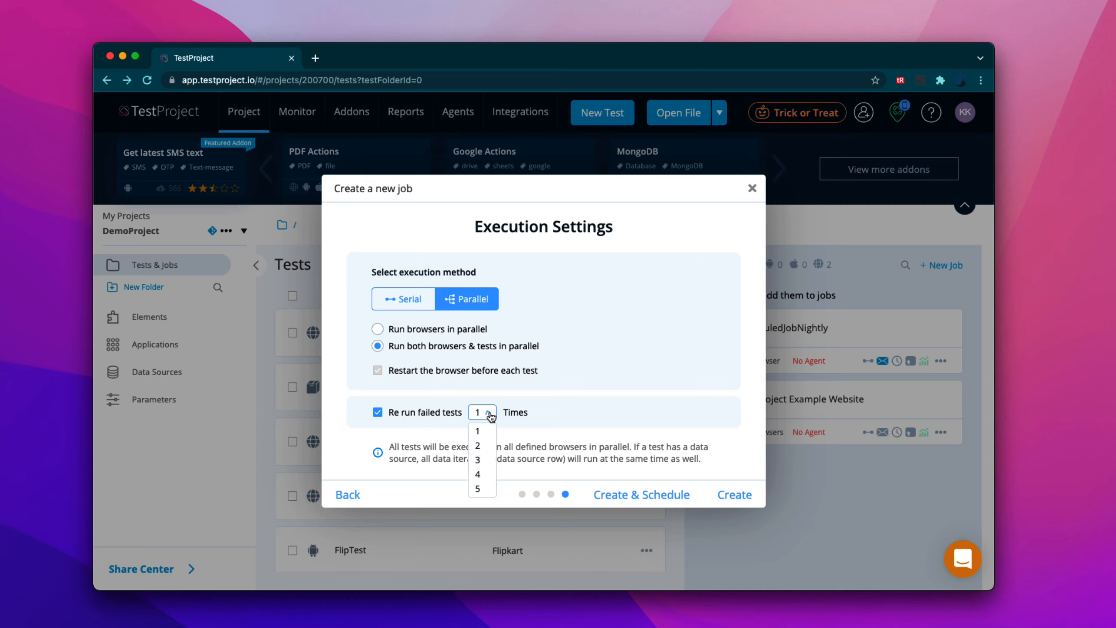
left_click(485, 460)
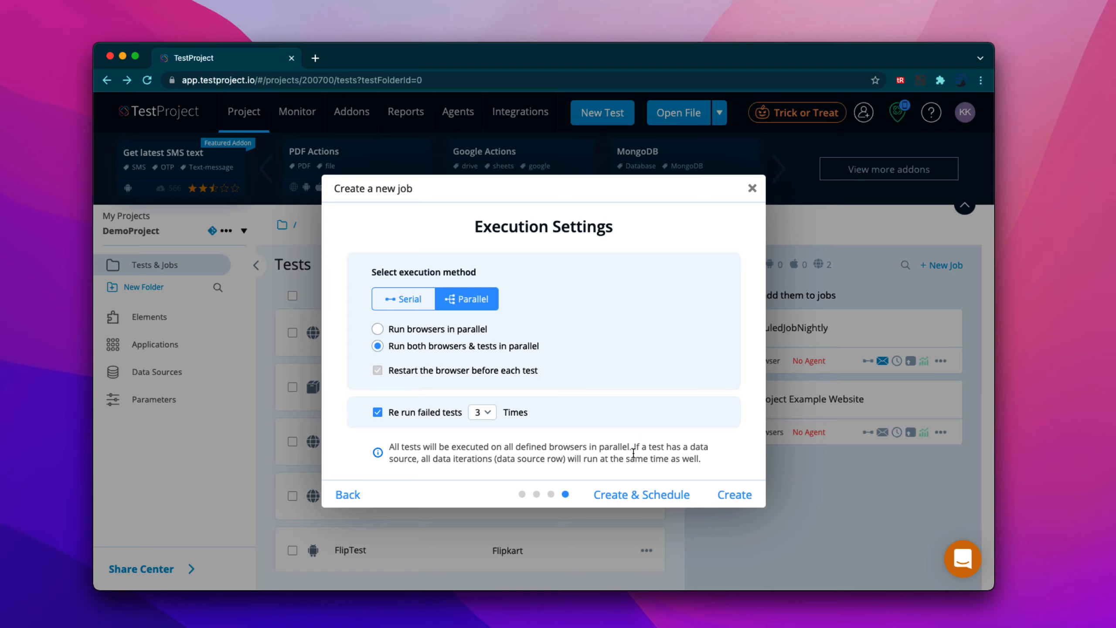
left_click(734, 495)
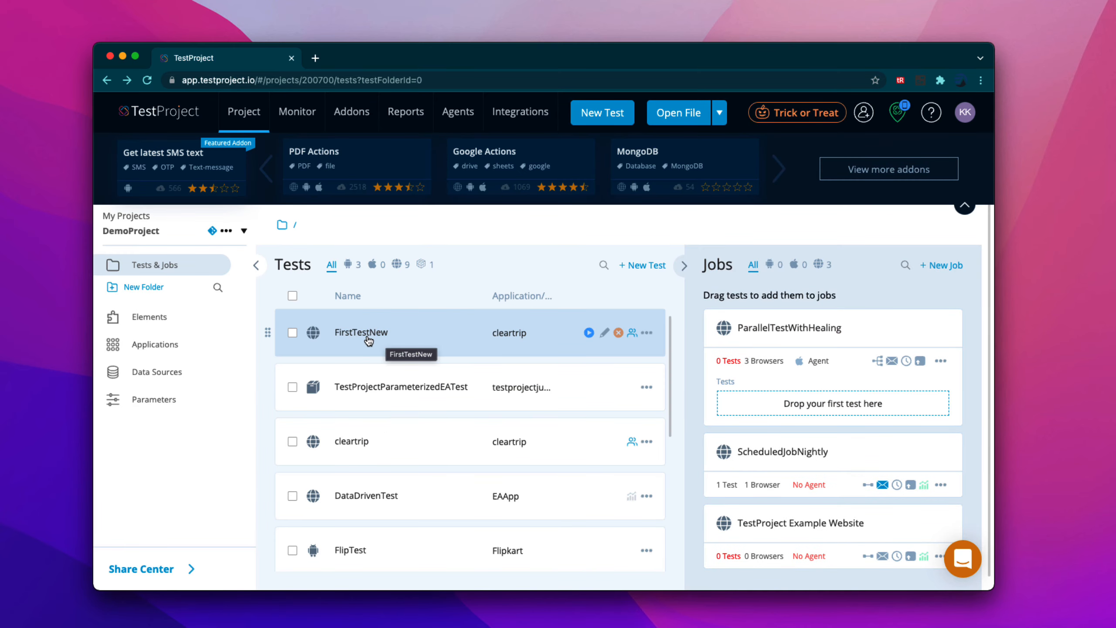
Step: Add FirstTestNew to the ParallelTestWithHealing job and run the job, showing its execution in the monitor
left_click_drag(372, 337, 764, 387)
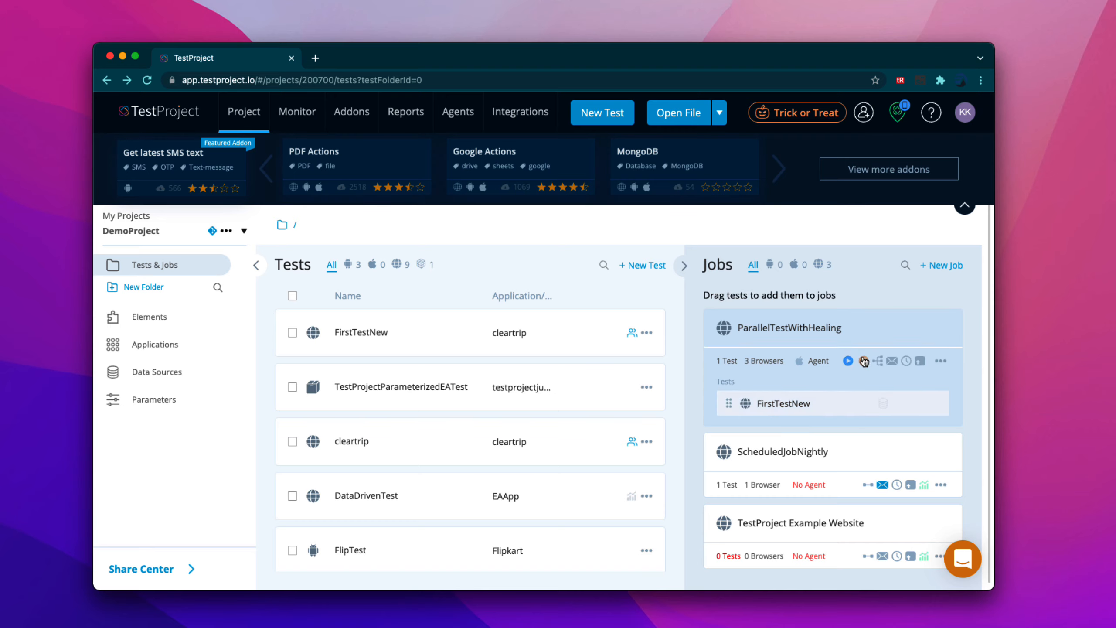
left_click(848, 362)
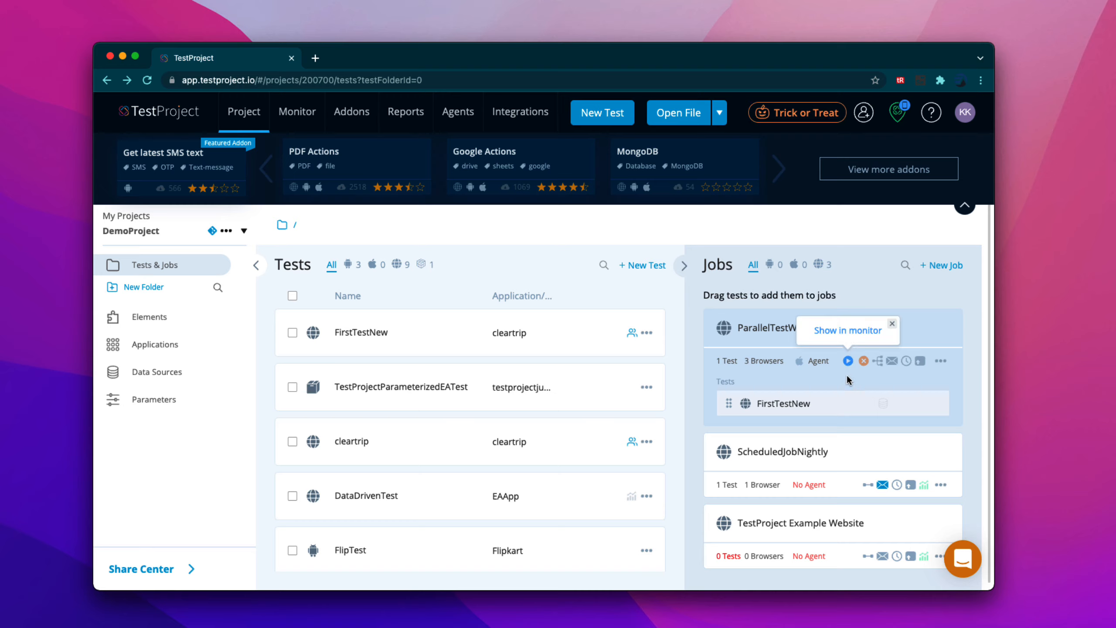
left_click(851, 331)
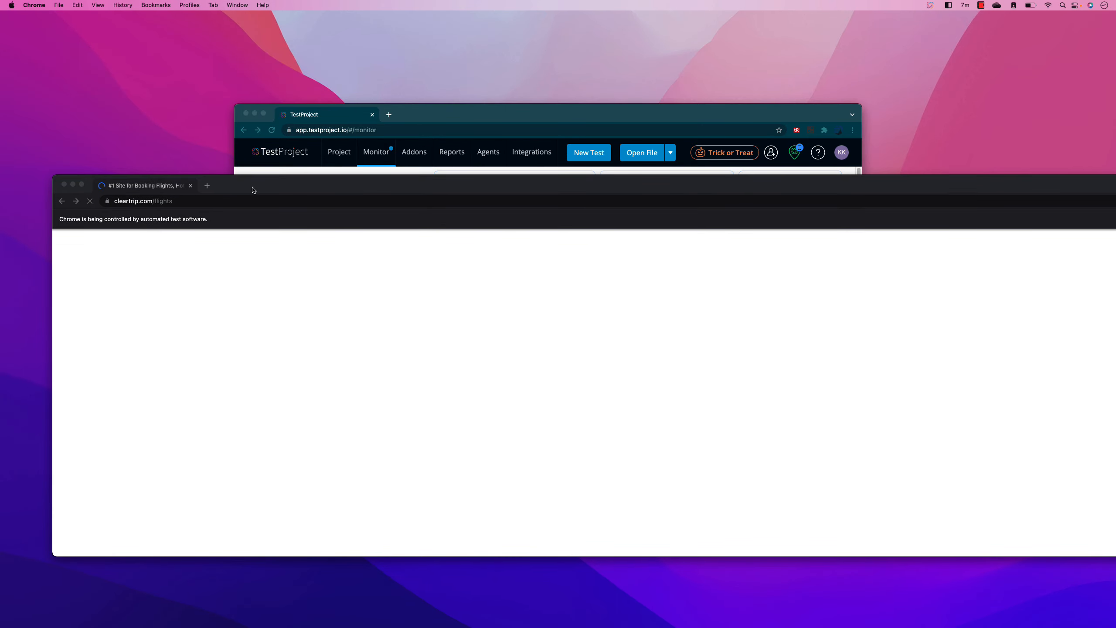
Step: View an overview of all open windows to watch the automated browsers running in parallel
key("ctrl+Up")
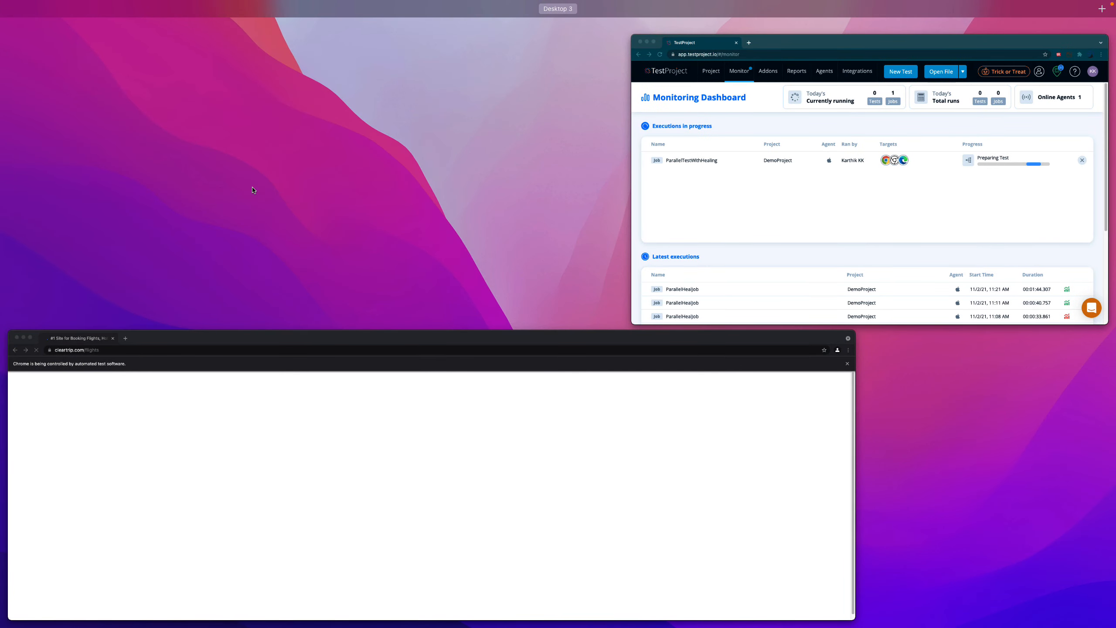
key("ctrl+Up")
key("ctrl+Up")
key("ctrl+Up")
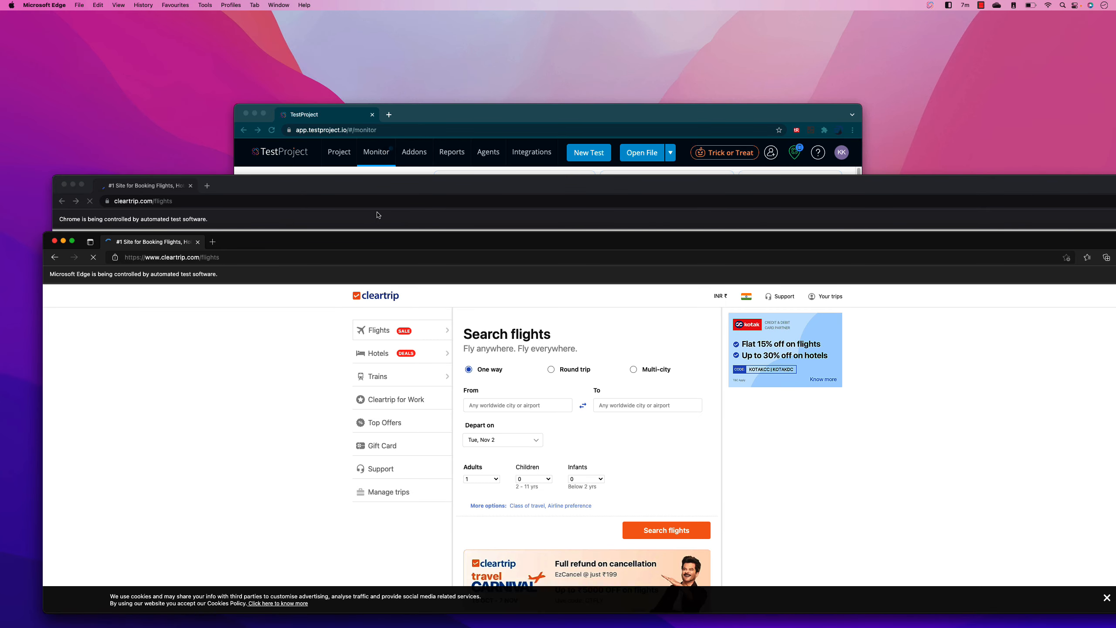
Step: Return to the Monitoring Dashboard and open the running job's execution details, expanding the headless Chrome entry
left_click(451, 118)
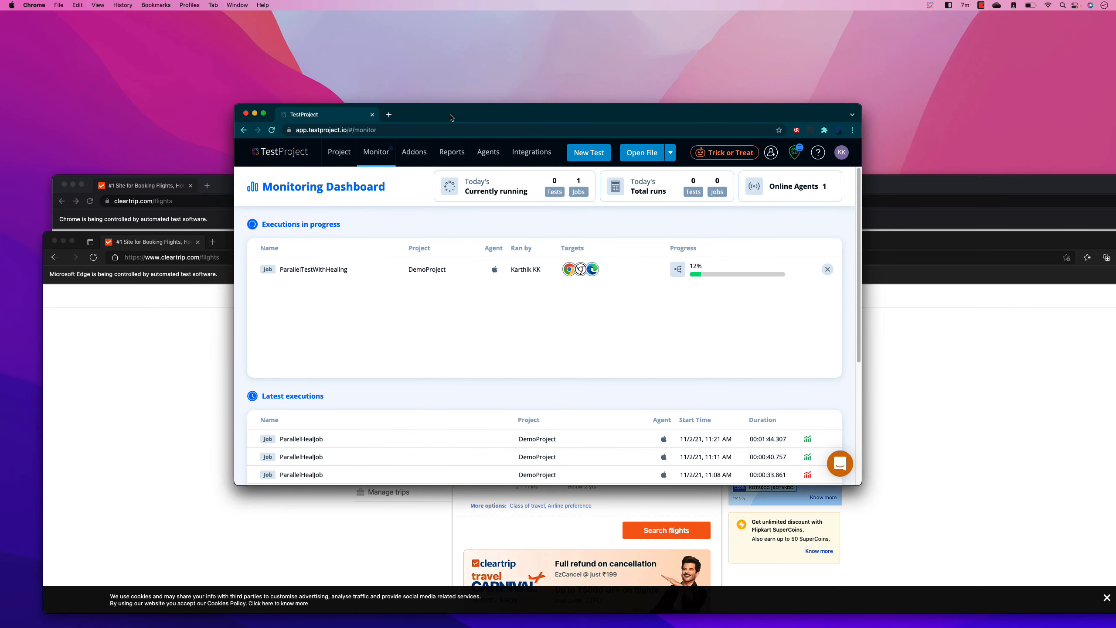
left_click(581, 270)
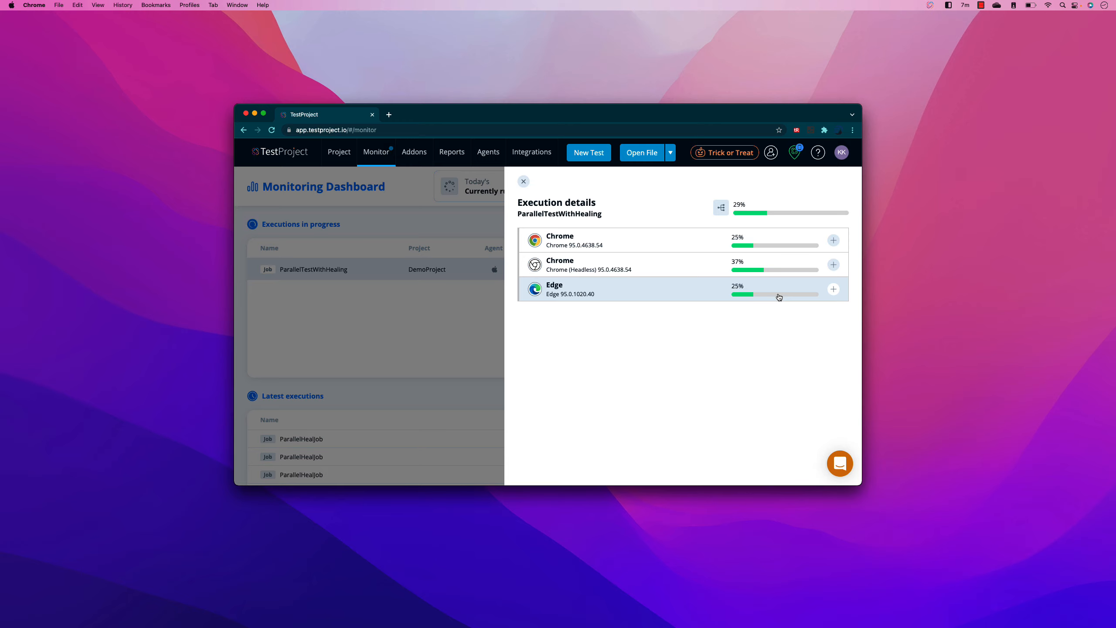
left_click(834, 264)
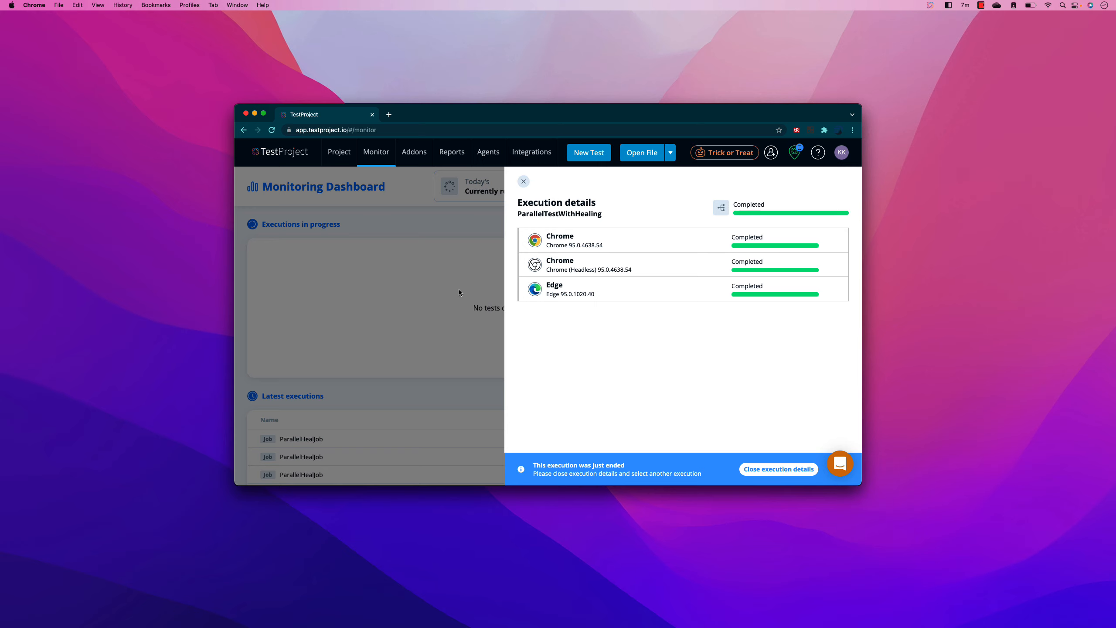
Step: Close the execution details, return to the project's jobs and run the ParallelTestWithHealing job again
left_click(524, 181)
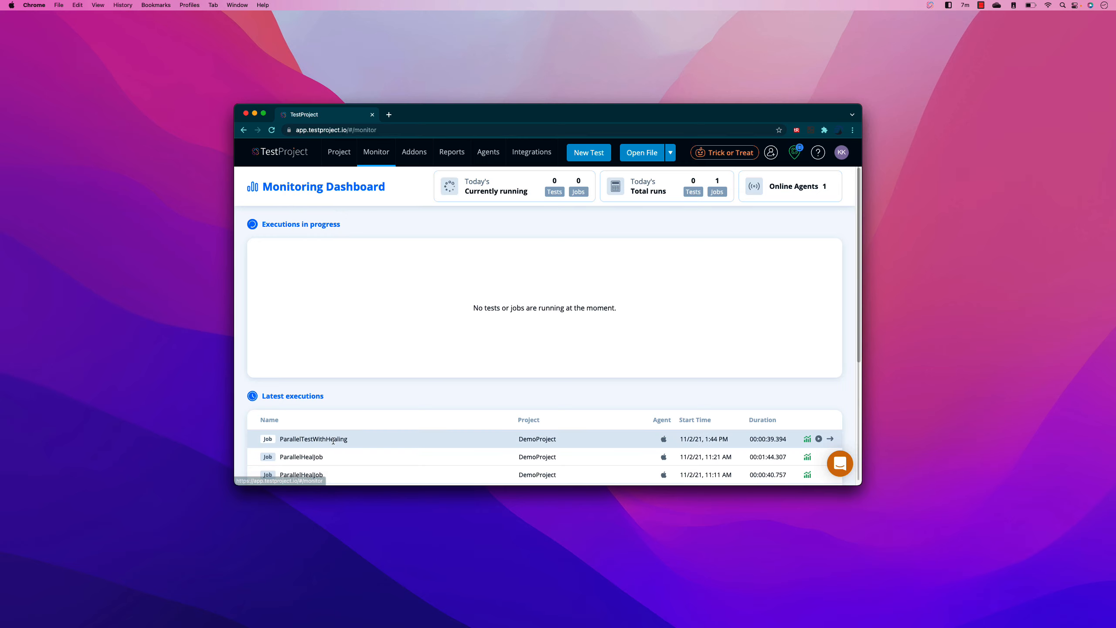
left_click_drag(309, 439, 800, 441)
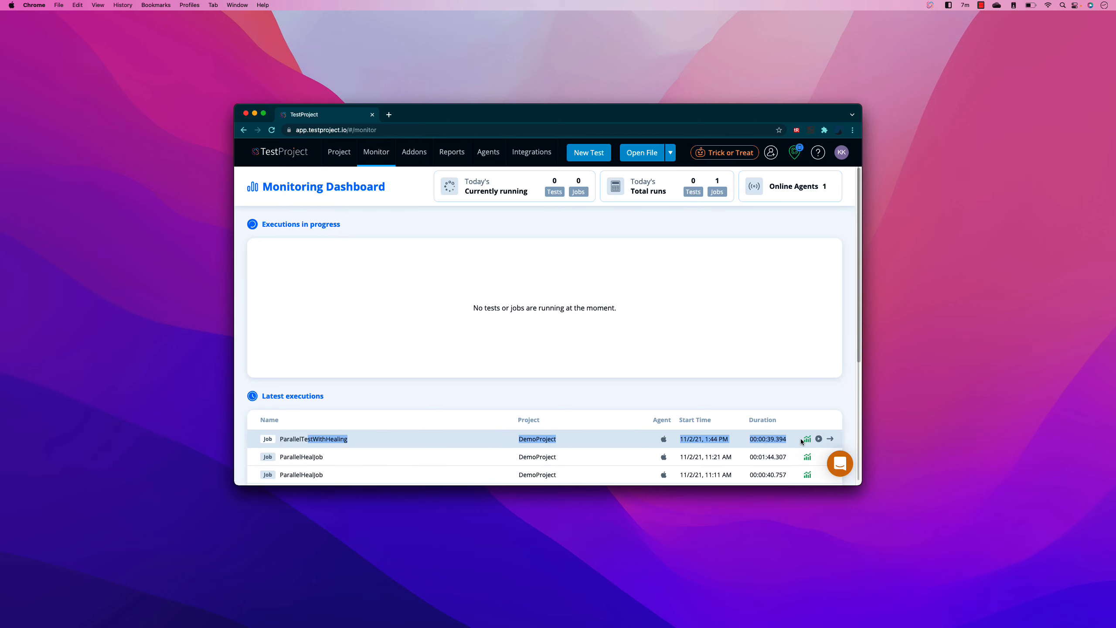
left_click(354, 152)
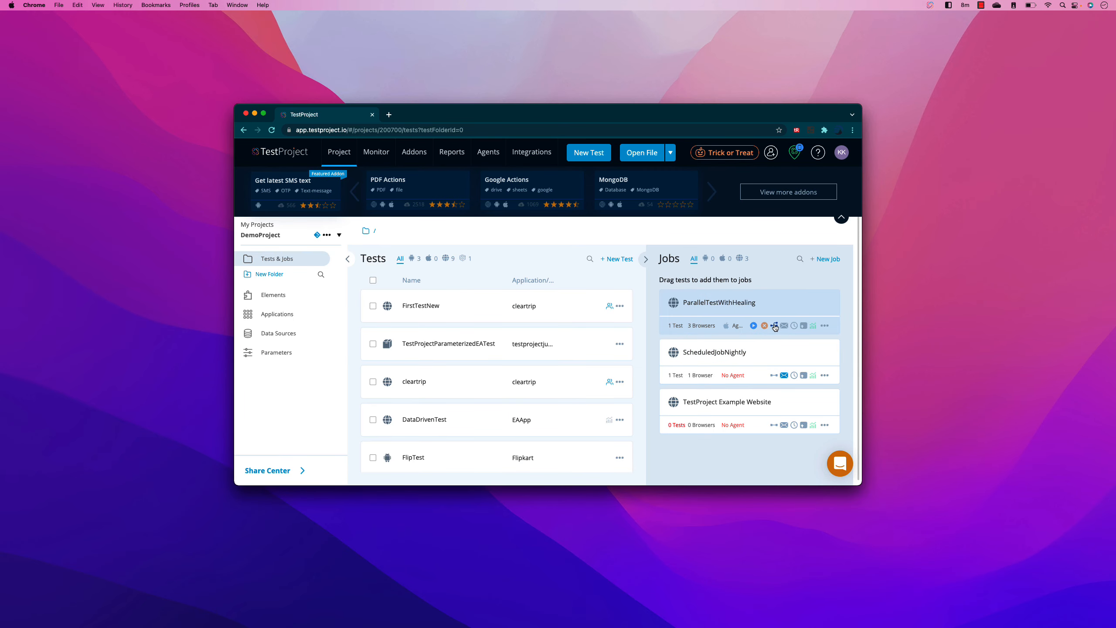
left_click(755, 326)
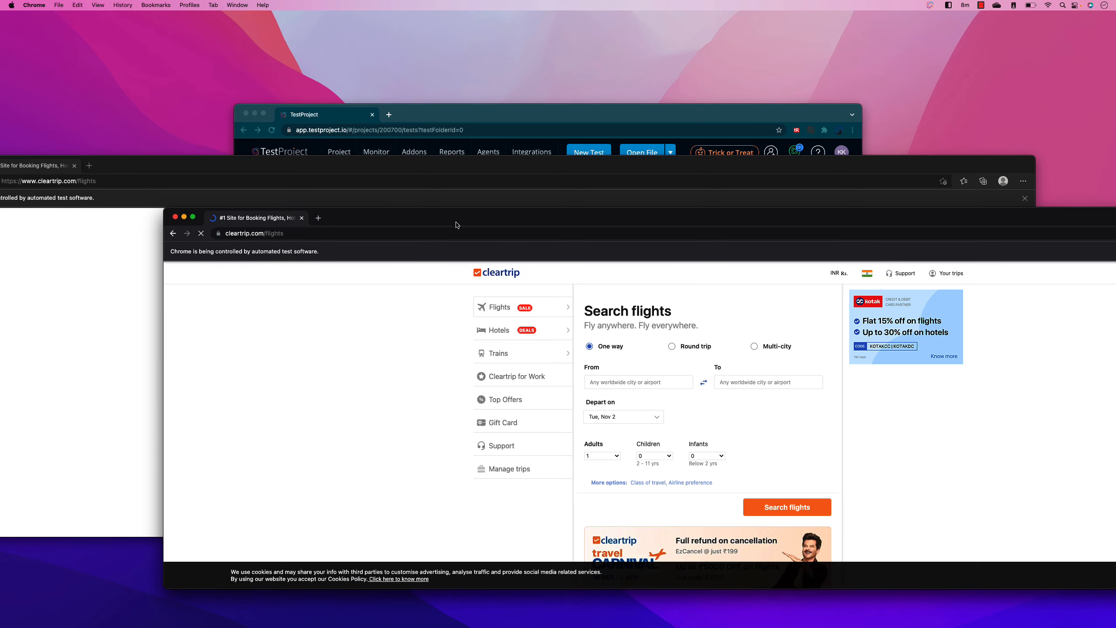
Step: Disrupt the running tests by navigating the automated Chrome and Edge windows back from the Cleartrip flights page, moving Edge aside
left_click(173, 234)
left_click(207, 175)
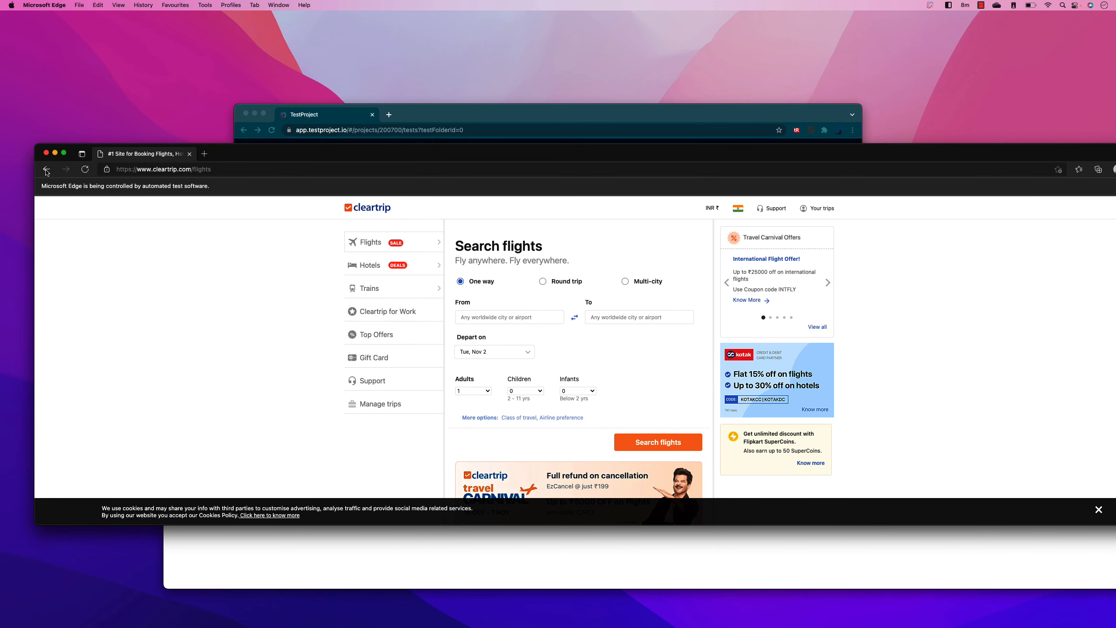
left_click(46, 171)
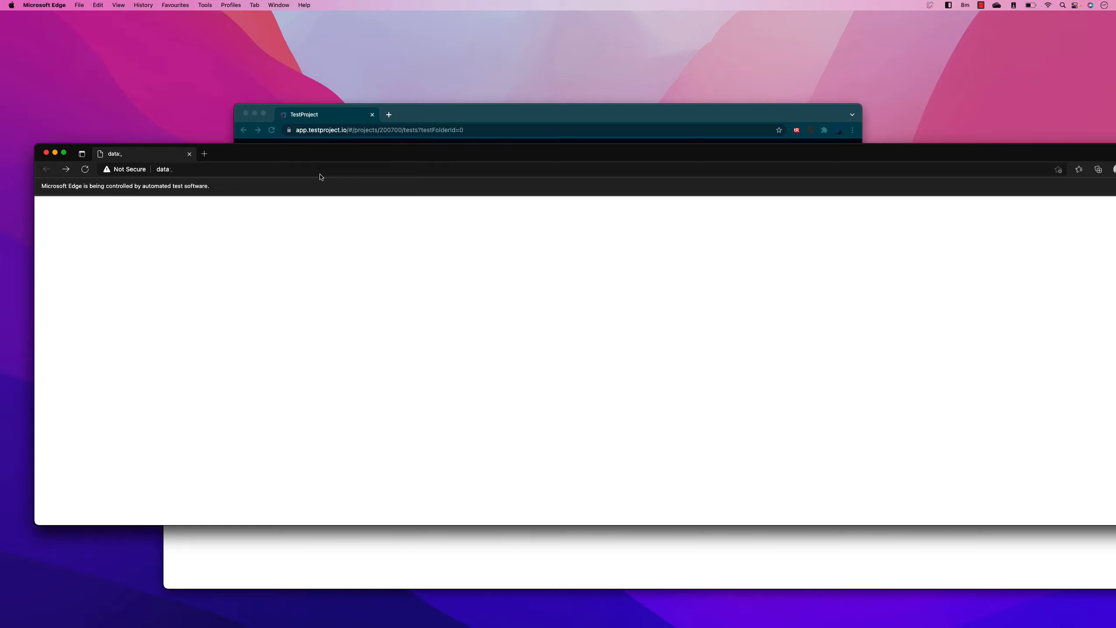
left_click_drag(346, 155, 348, 108)
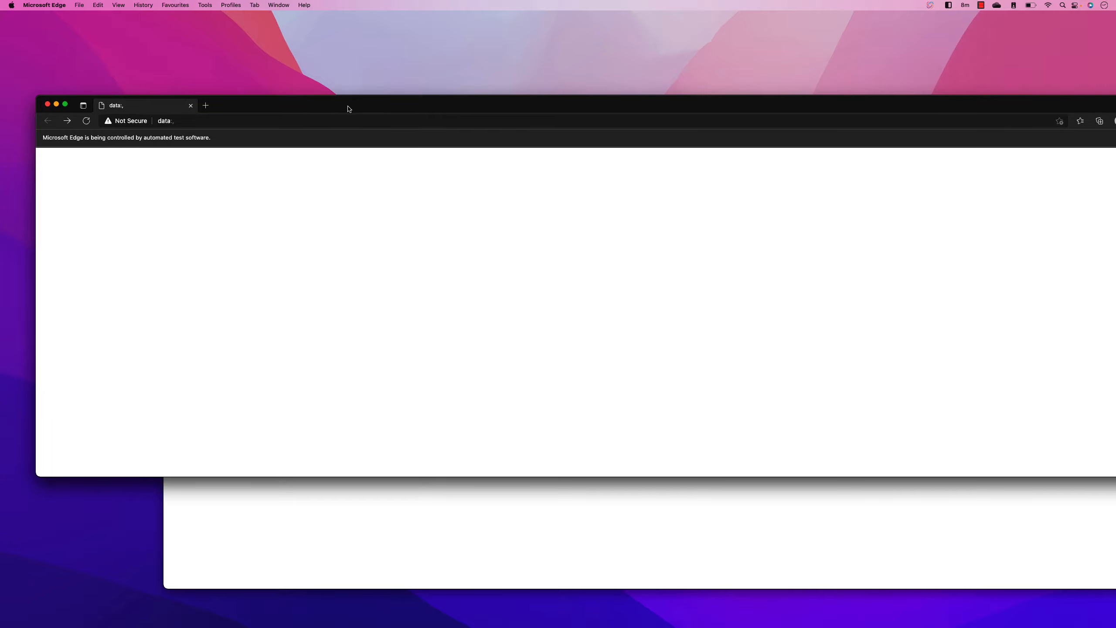
left_click(244, 491)
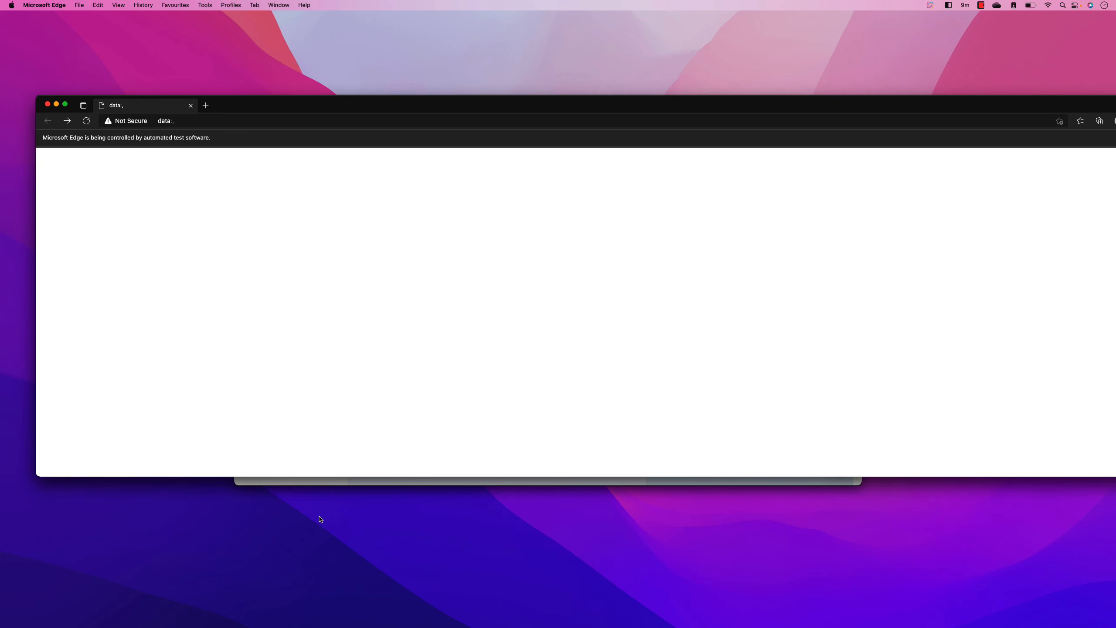
Step: Switch back to TestProject and open the execution details of the job in progress from the Monitoring Dashboard
left_click(320, 481)
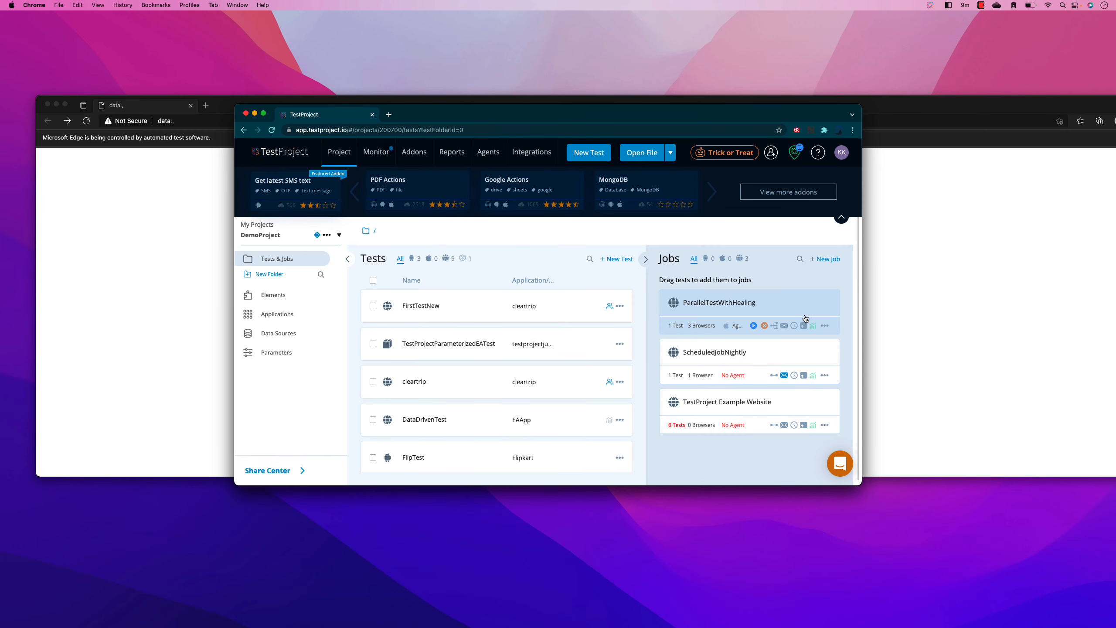
left_click(380, 157)
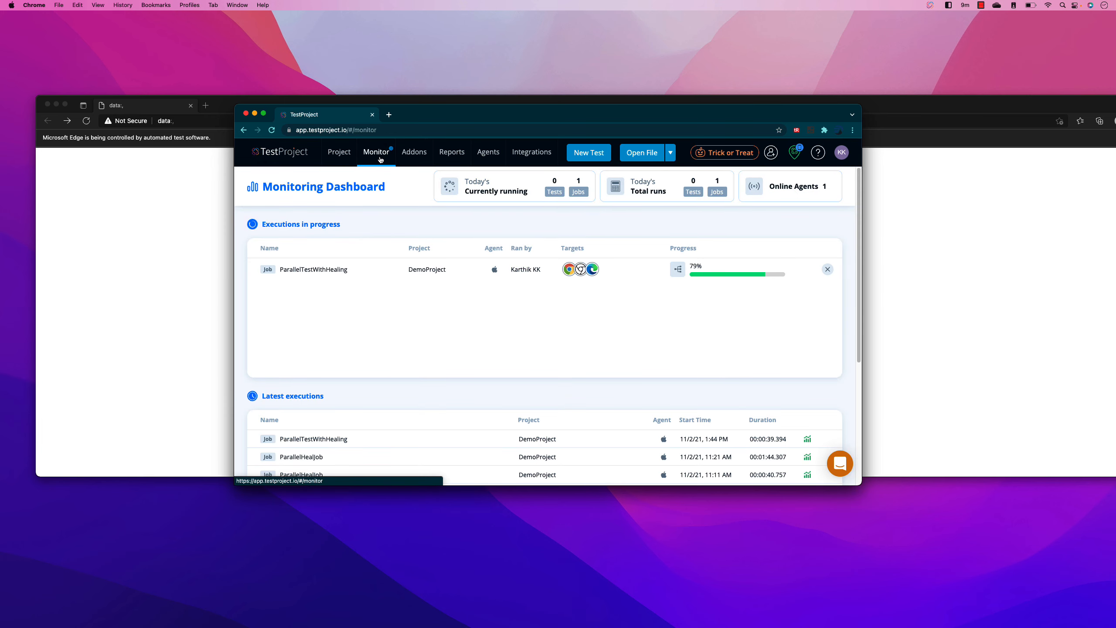
left_click(749, 276)
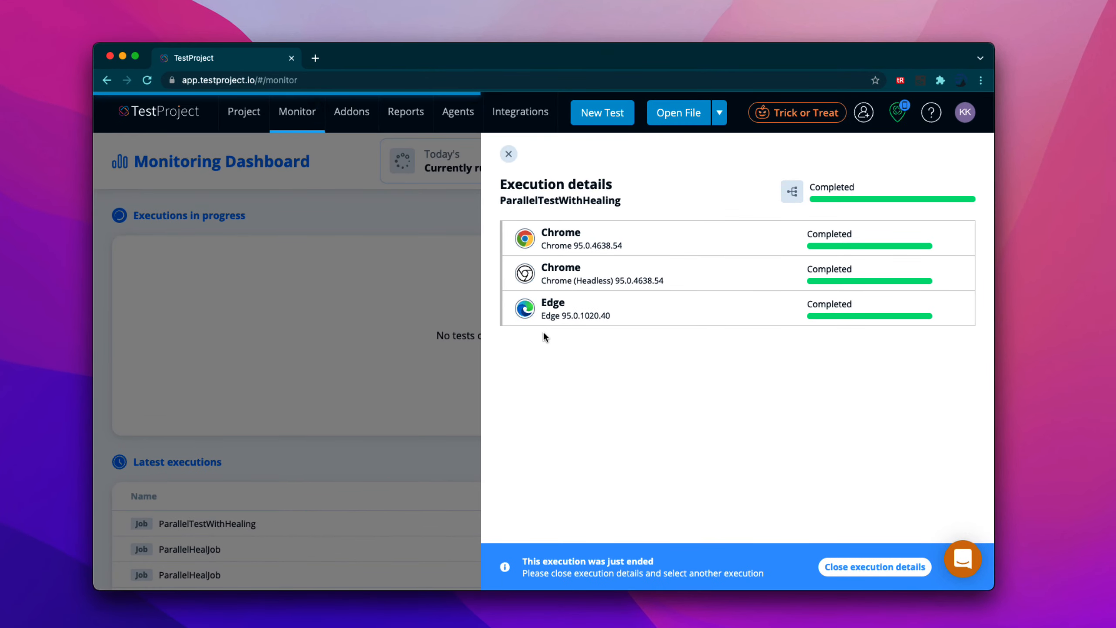
Step: Close the execution details and compare the durations of the two latest ParallelTestWithHealing runs
left_click(509, 153)
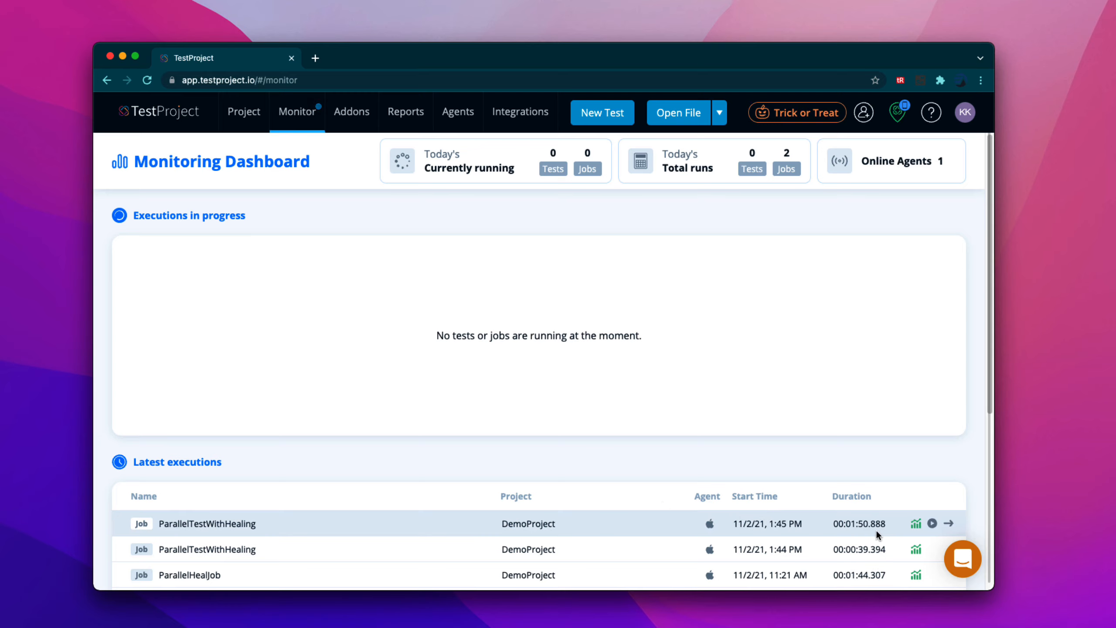
left_click_drag(851, 524, 868, 525)
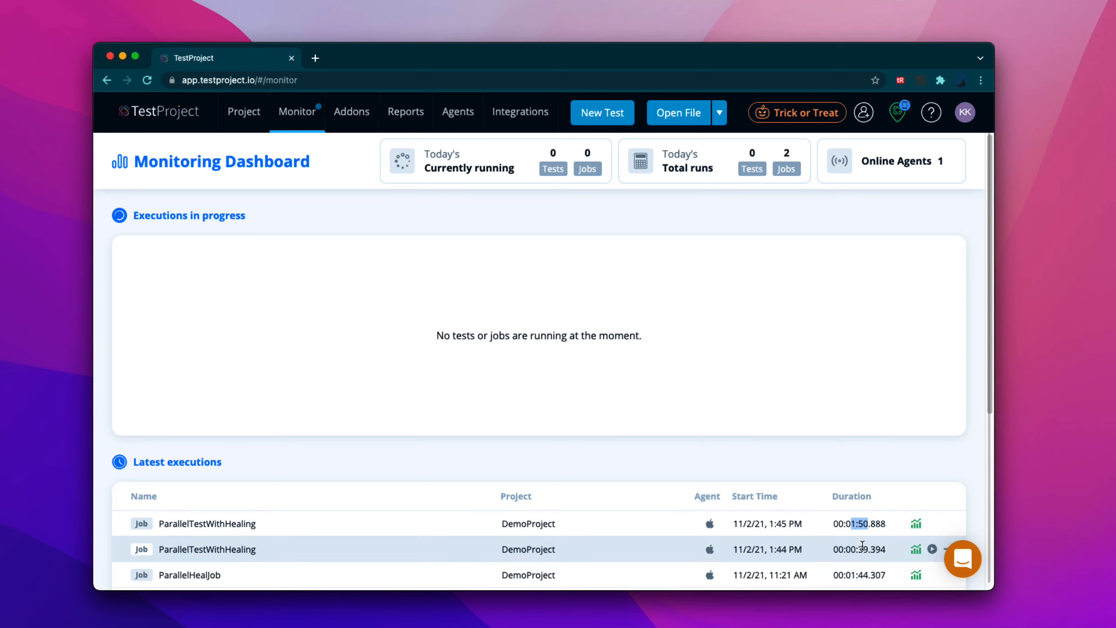
double_click(862, 547)
double_click(859, 524)
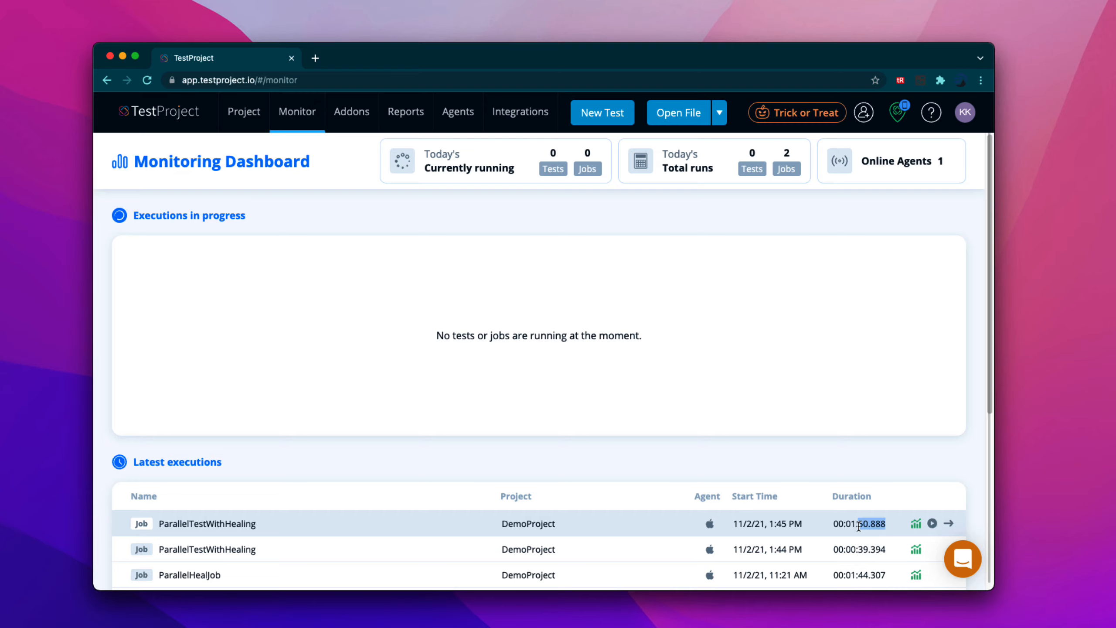
Step: Open the latest run's report and compare FirstTestNew's result in the 1:44 PM and 1:45 PM ParallelTestWithHealing executions
left_click(915, 524)
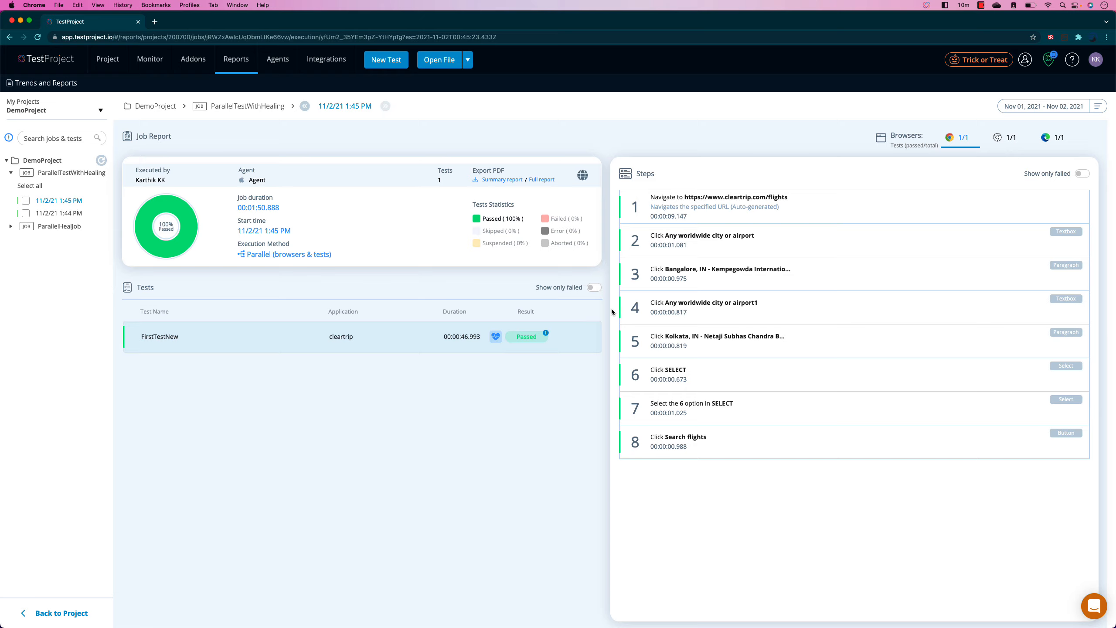
left_click(78, 213)
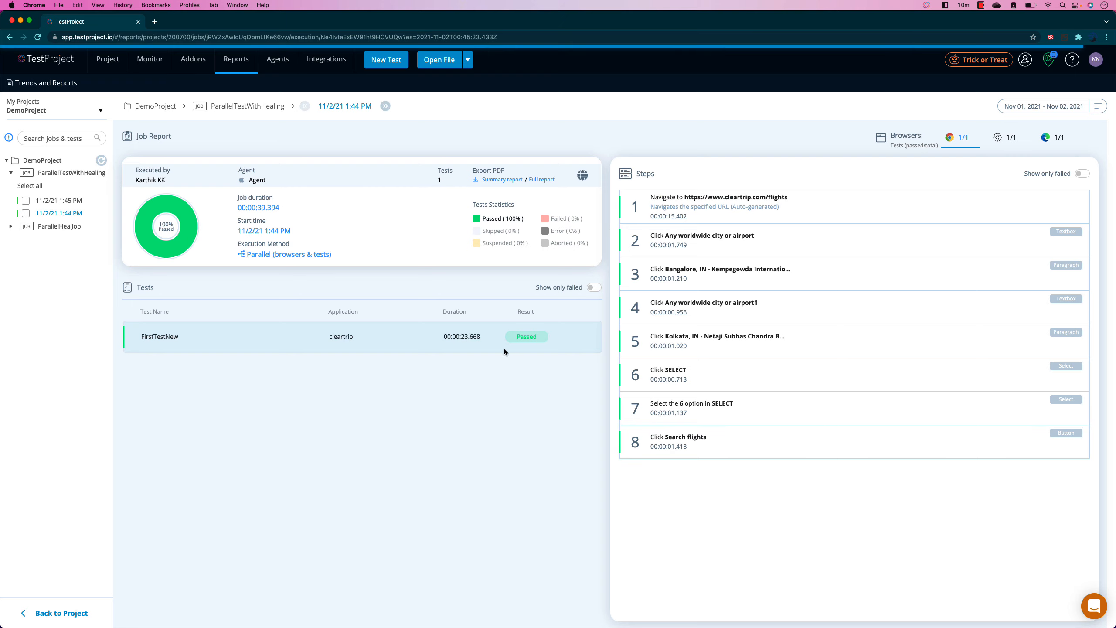
mouse_move(487, 349)
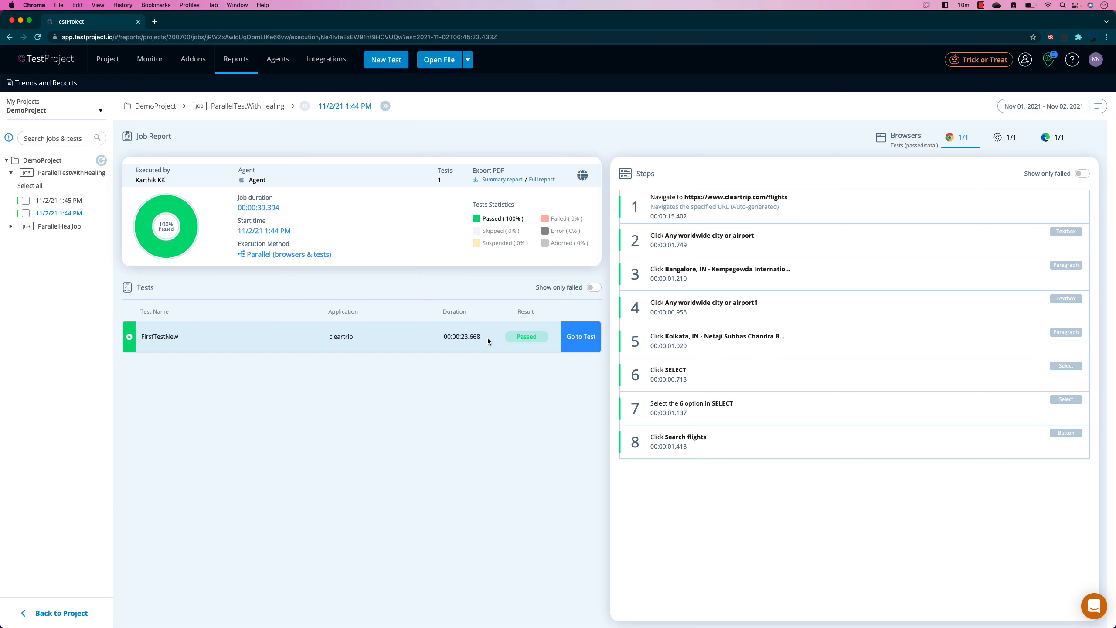
left_click(58, 201)
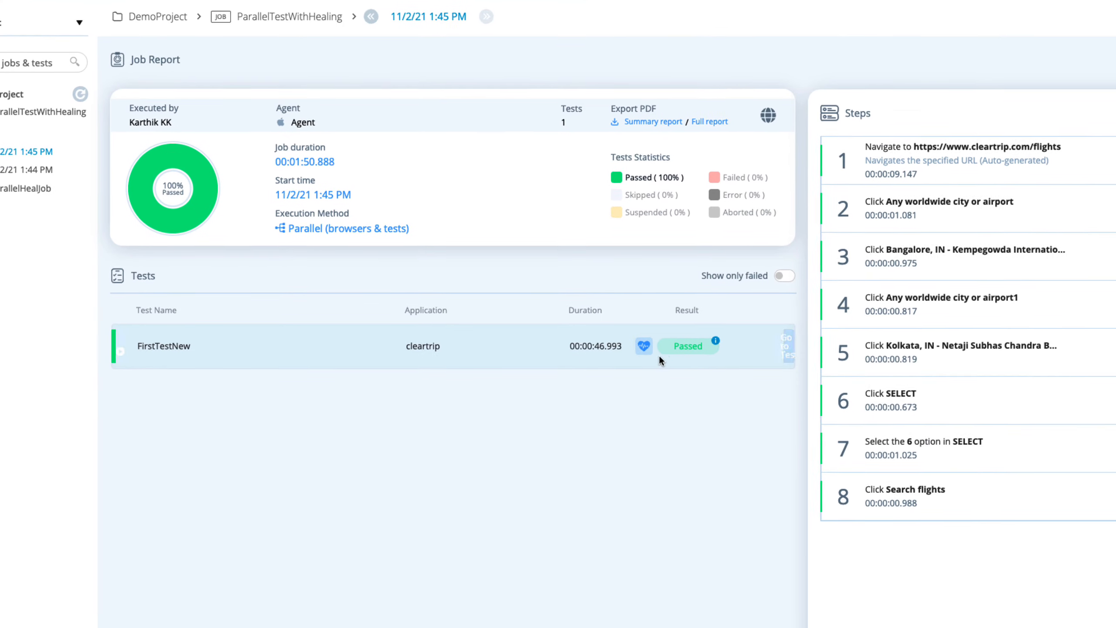
mouse_move(548, 341)
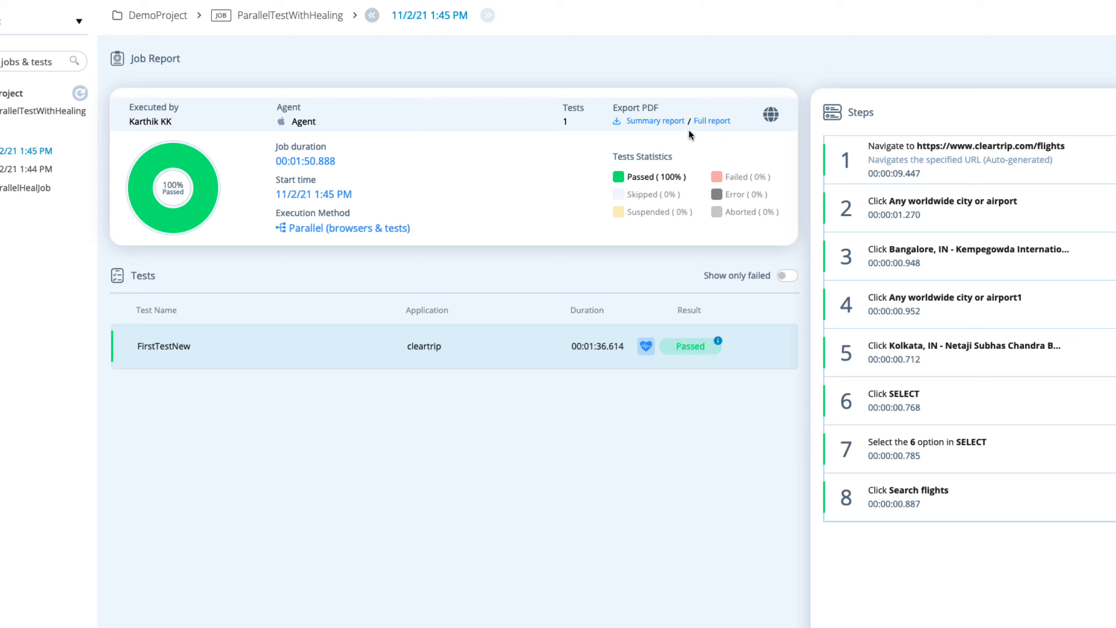
Step: Cancel the summary PDF export, export the full PDF report of the 1:45 PM run instead, and open the downloaded file
left_click(674, 123)
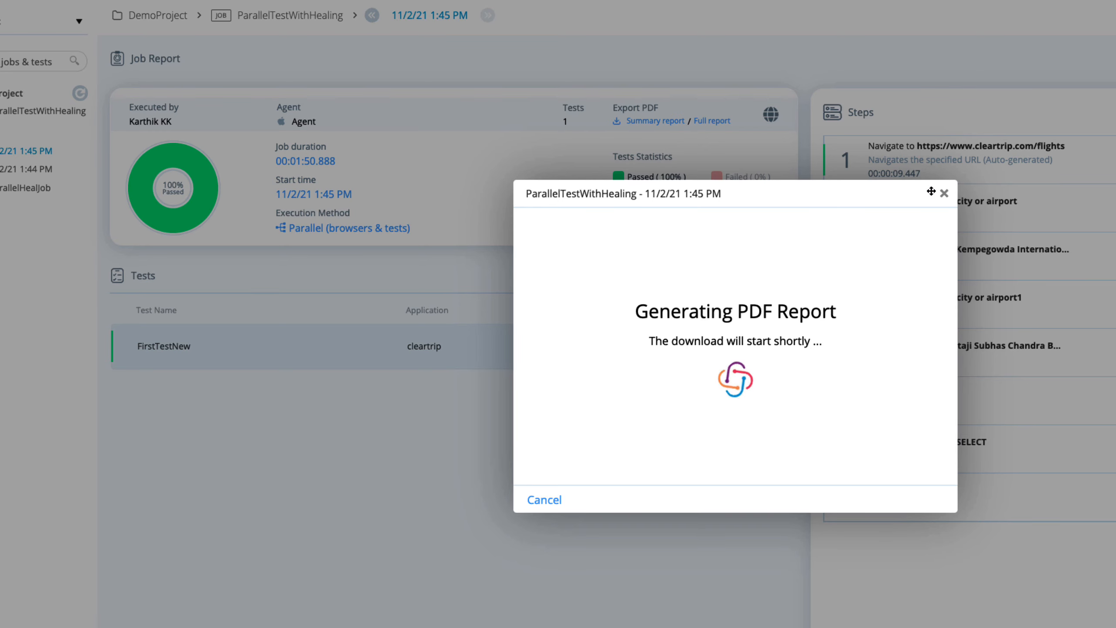
left_click(944, 193)
left_click(707, 121)
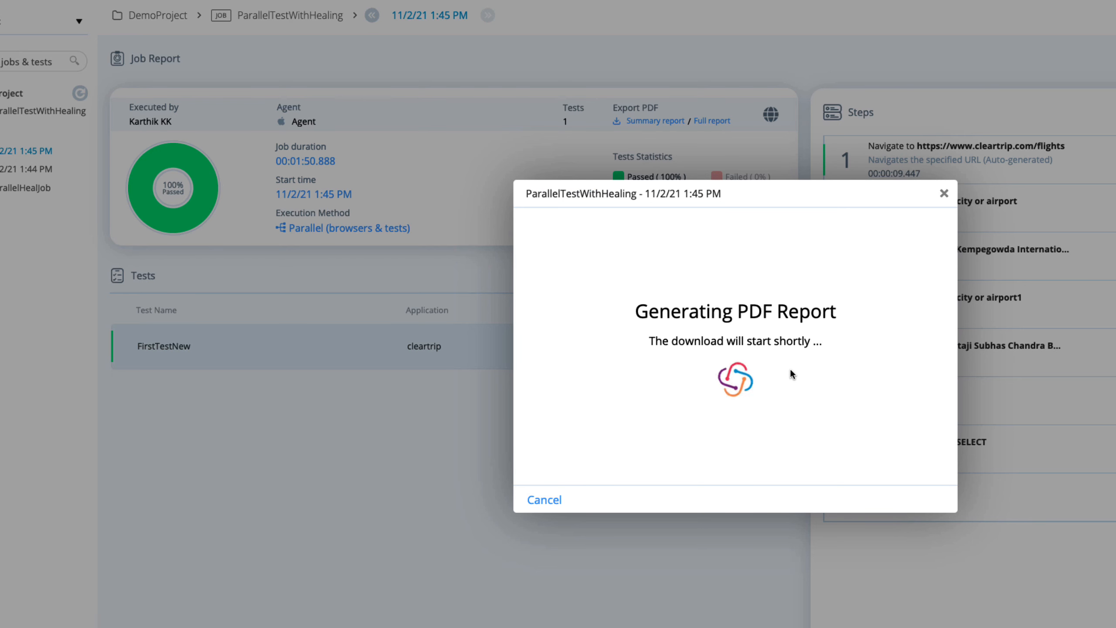
left_click(58, 615)
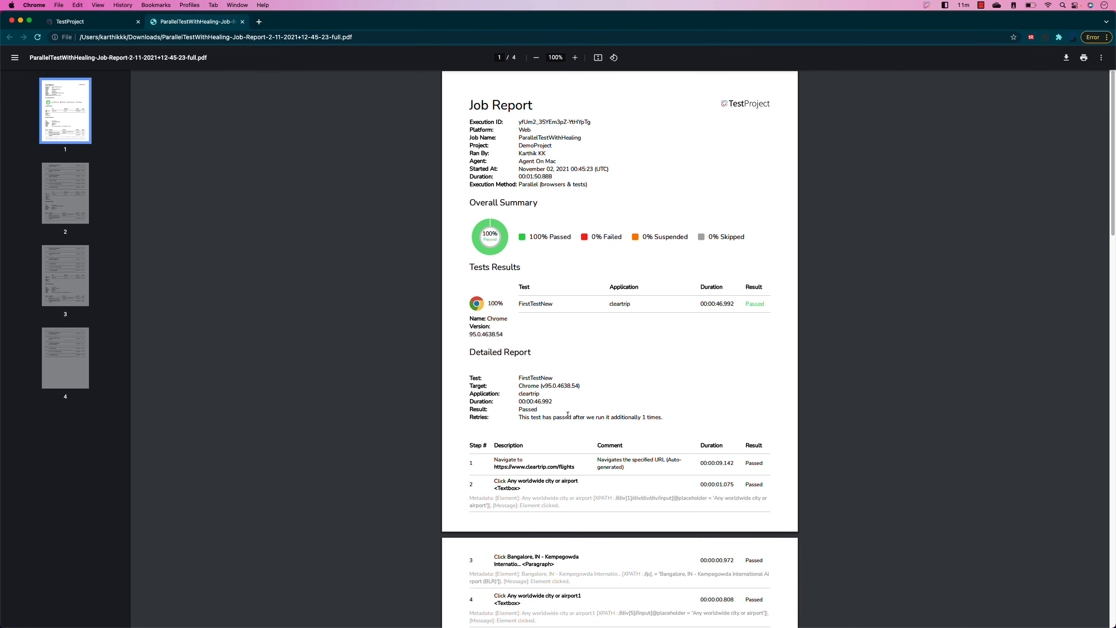
Step: Review the retries and step results for each browser in the full PDF report, and close it to return to the job report
scroll(567, 416, "down", 20)
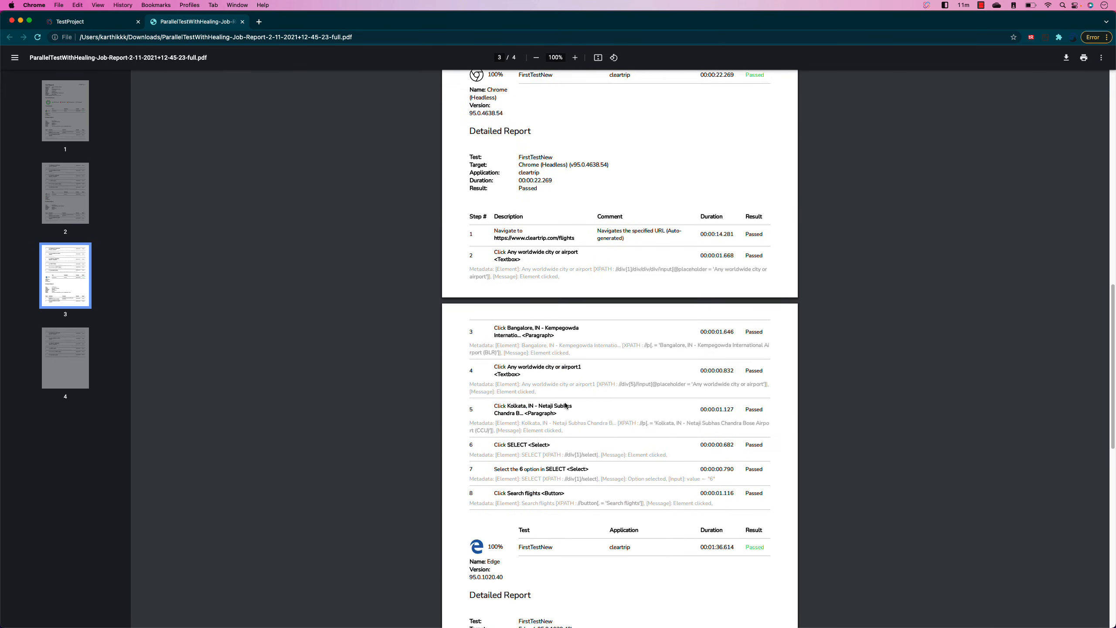
scroll(565, 406, "down", 15)
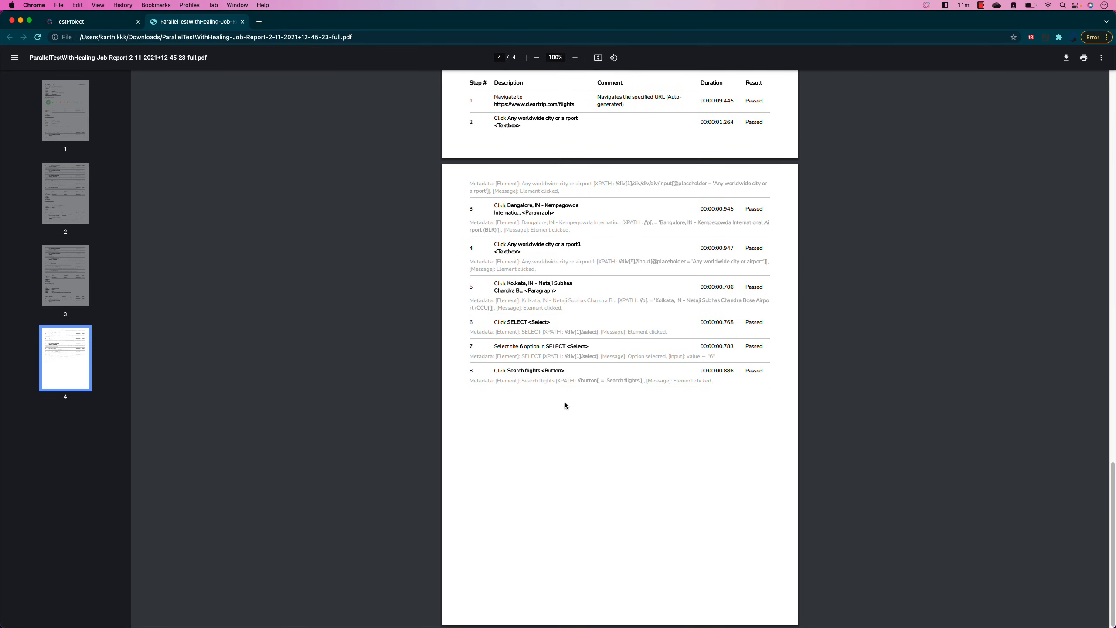
scroll(566, 405, "up", 20)
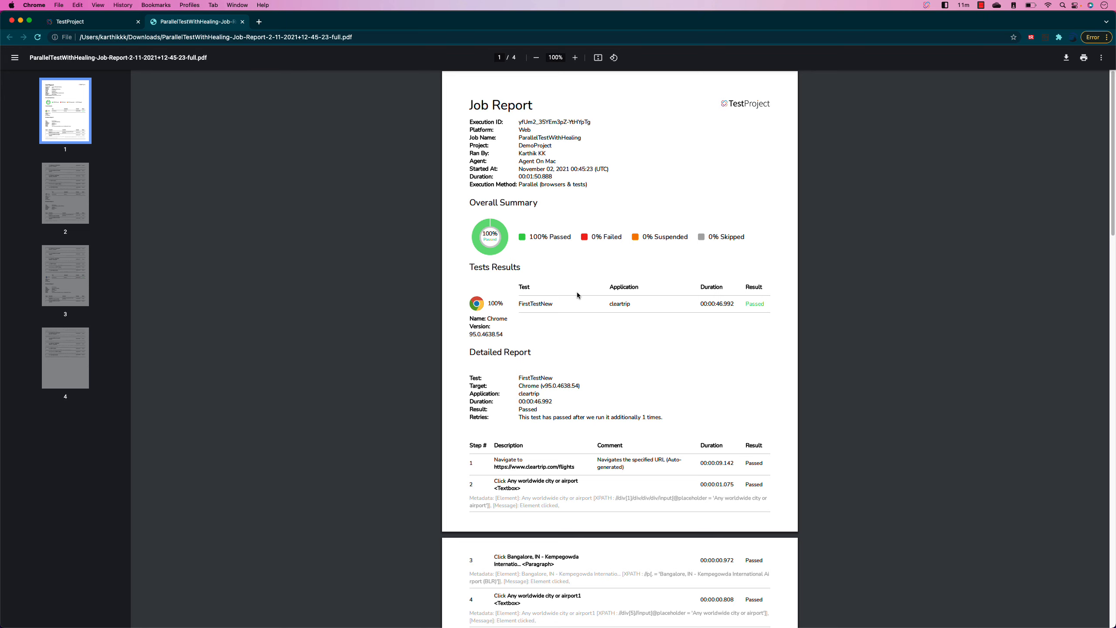
scroll(575, 307, "down", 20)
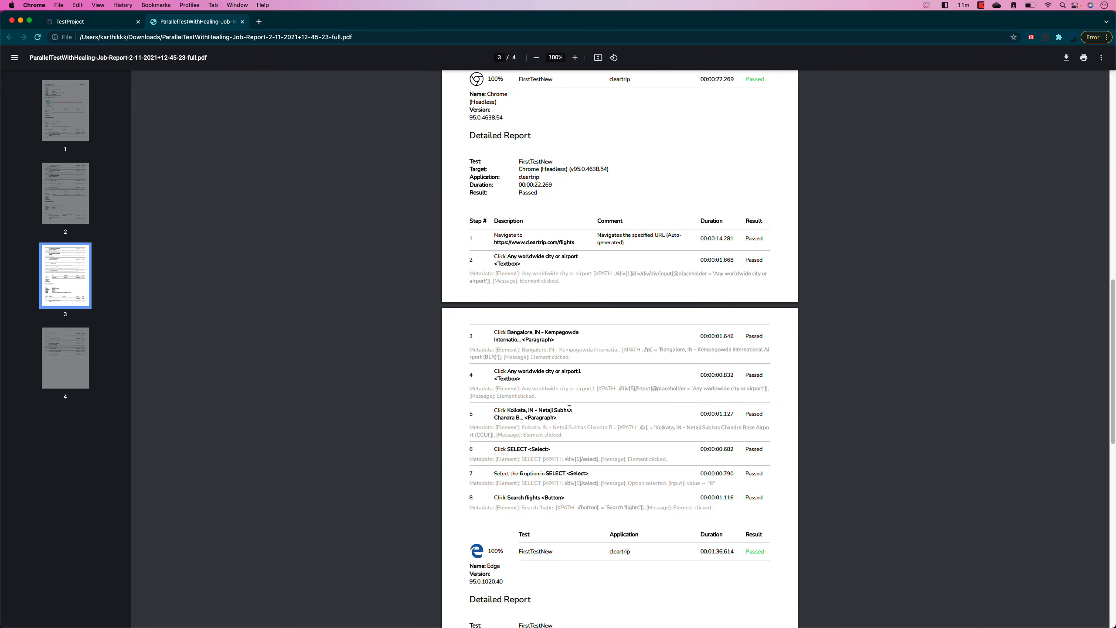
scroll(566, 404, "down", 7)
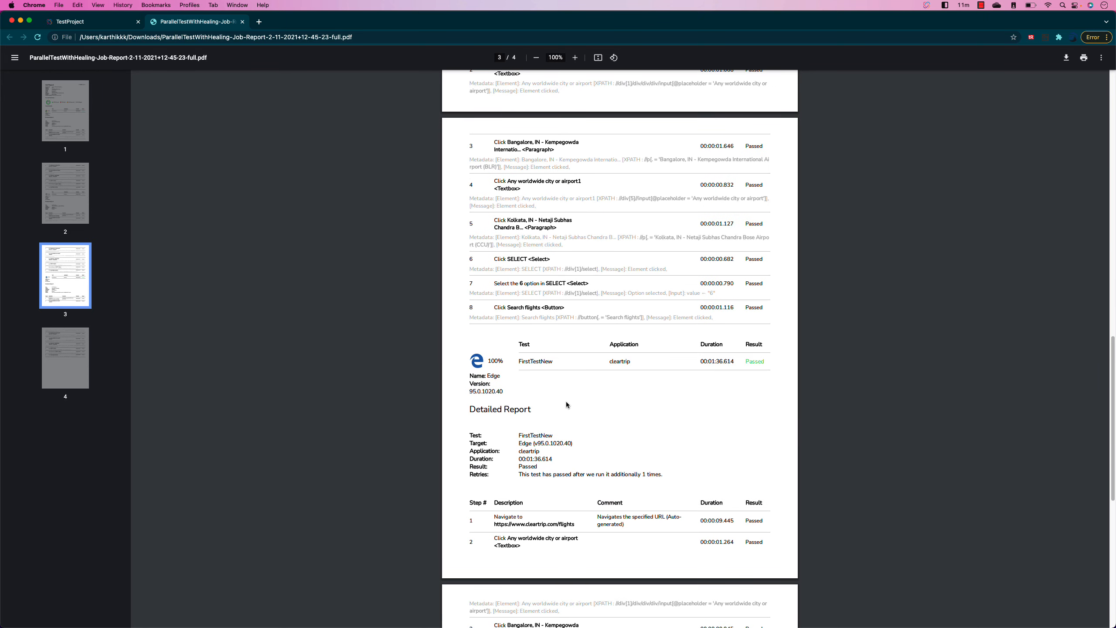
scroll(567, 403, "down", 7)
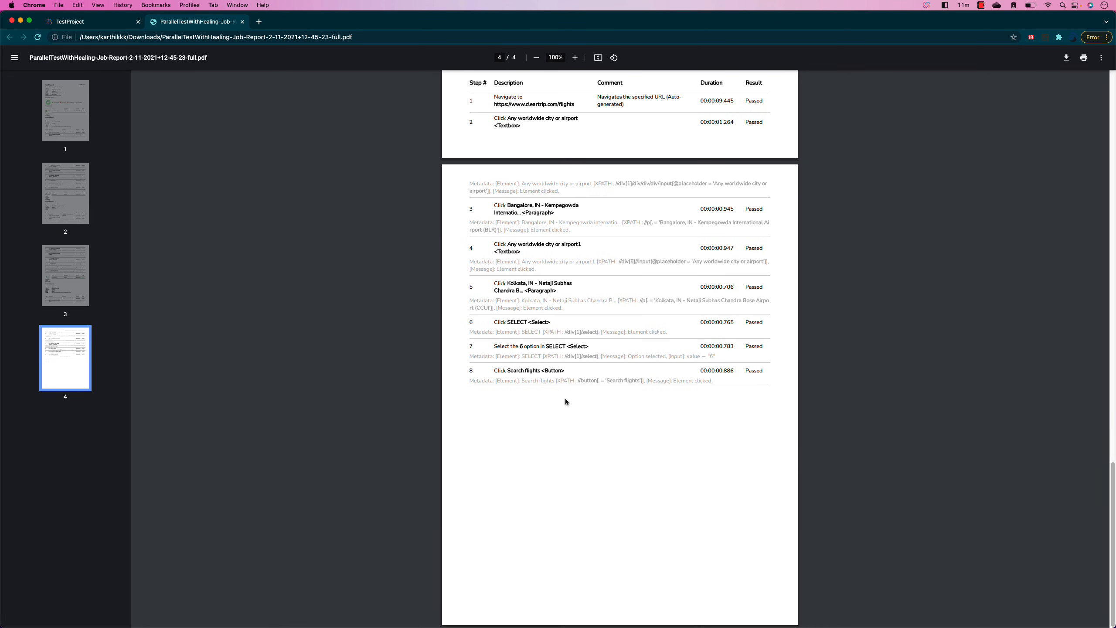
left_click(242, 22)
left_click(703, 230)
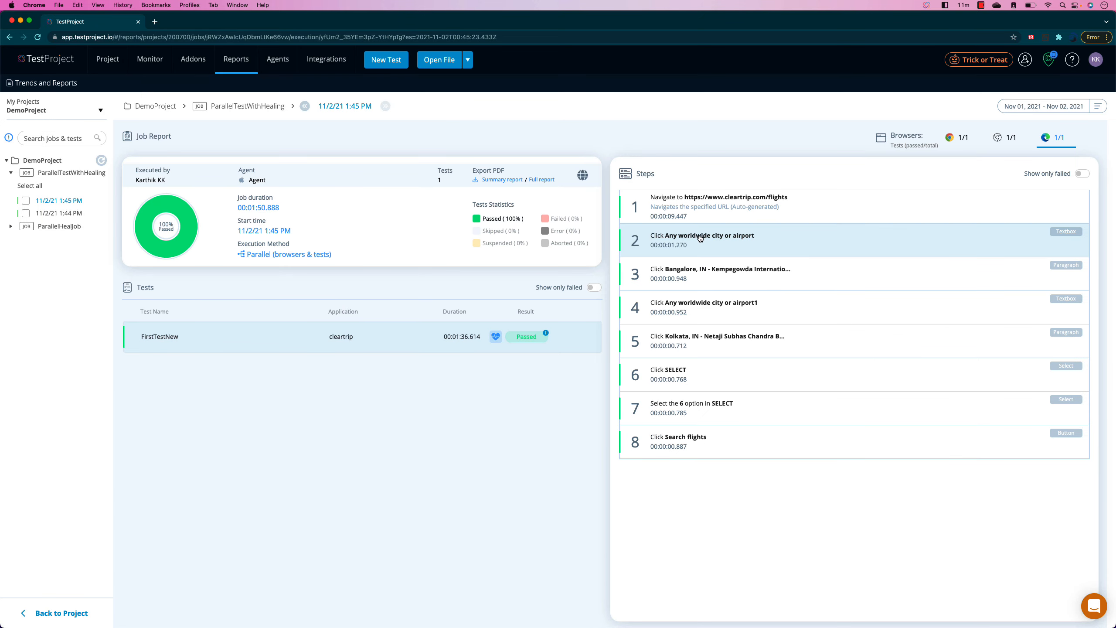